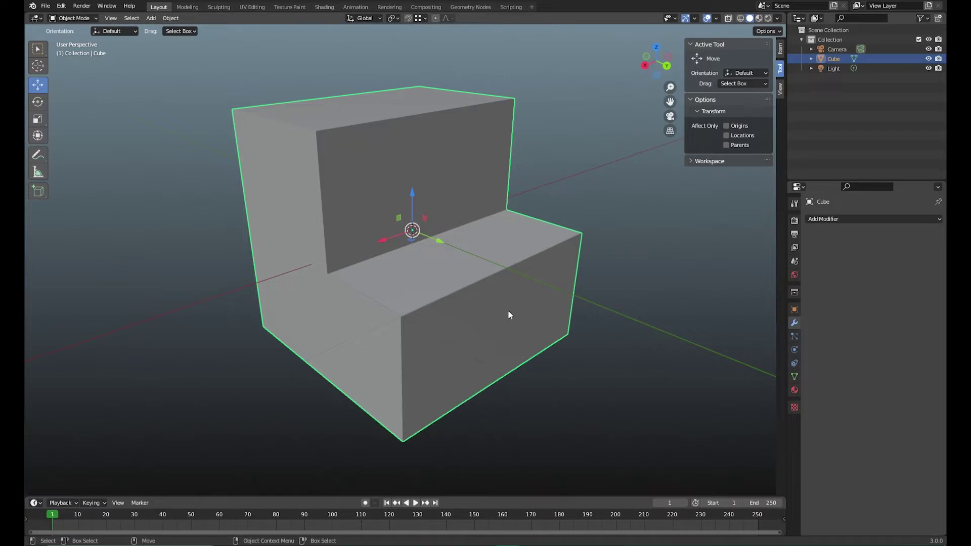
- Orbit and zoom the view around the L-shaped seat
middle_drag(508, 311, 466, 318)
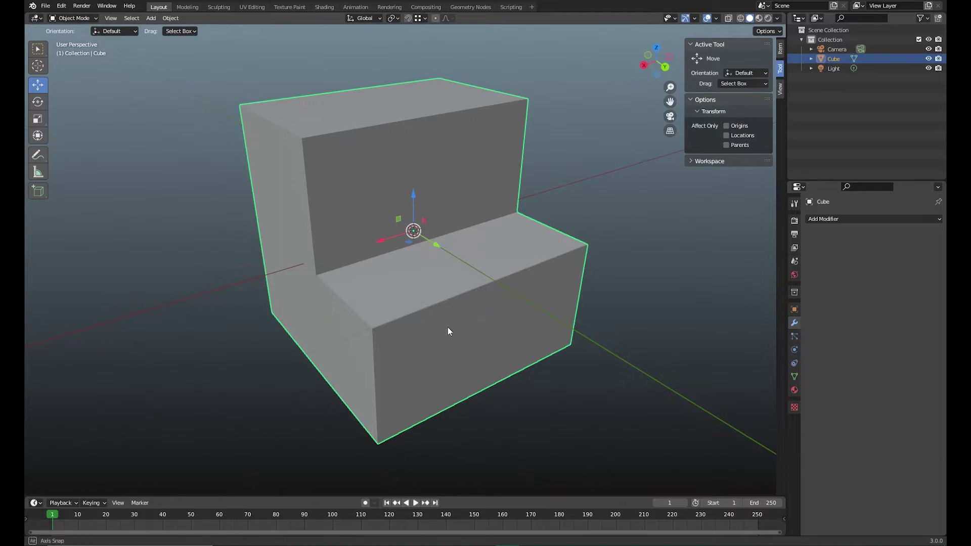
middle_drag(448, 331, 457, 330)
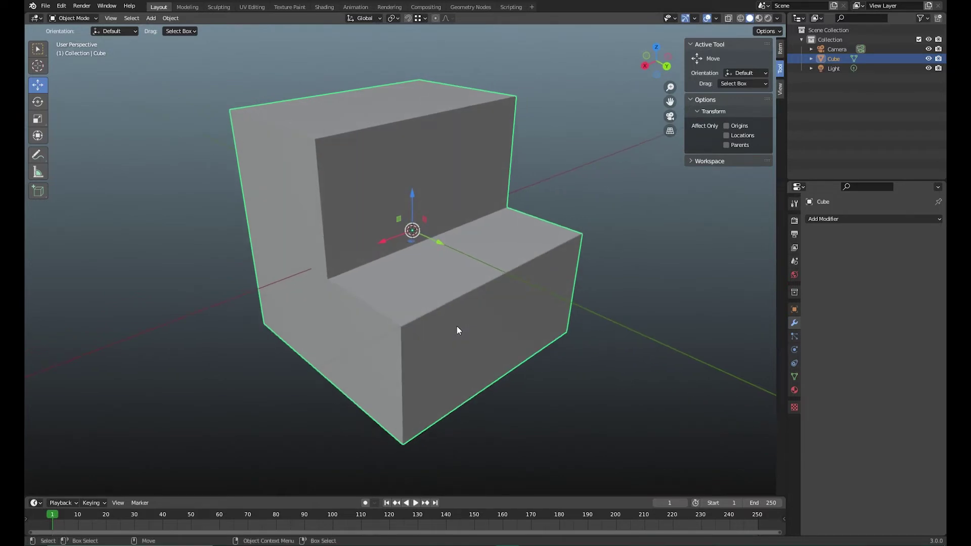
scroll(456, 326, down, 2)
scroll(456, 326, up, 4)
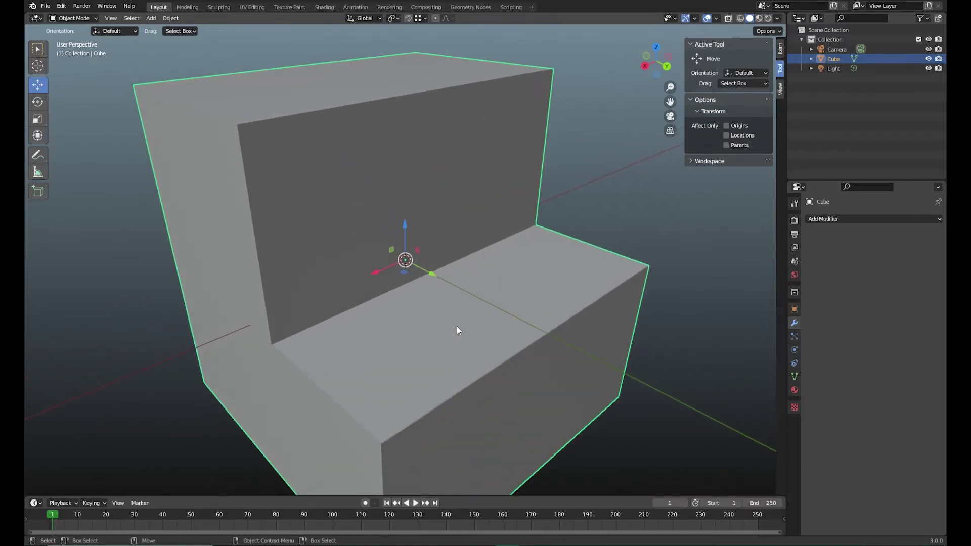
scroll(457, 326, down, 3)
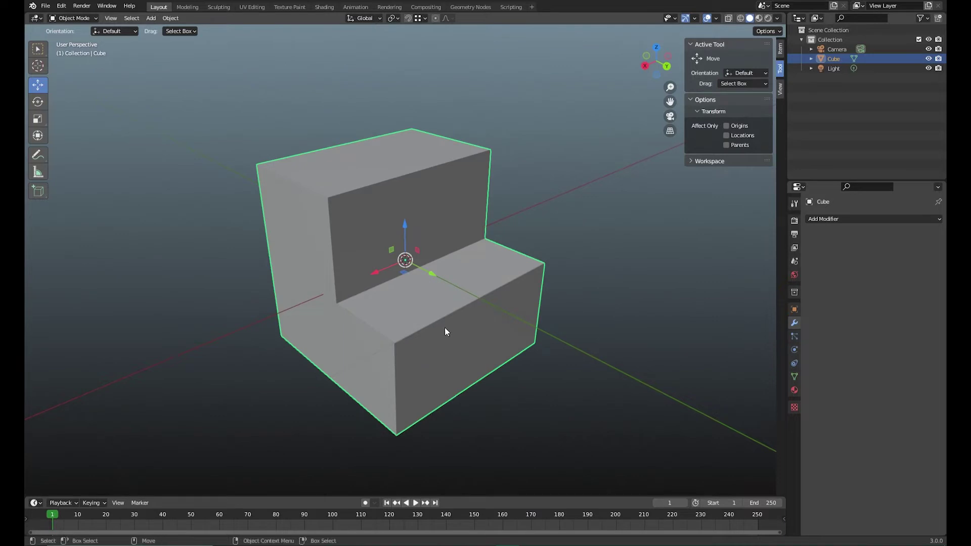
- Add a new cube and move it far to the right of the seat
click(151, 18)
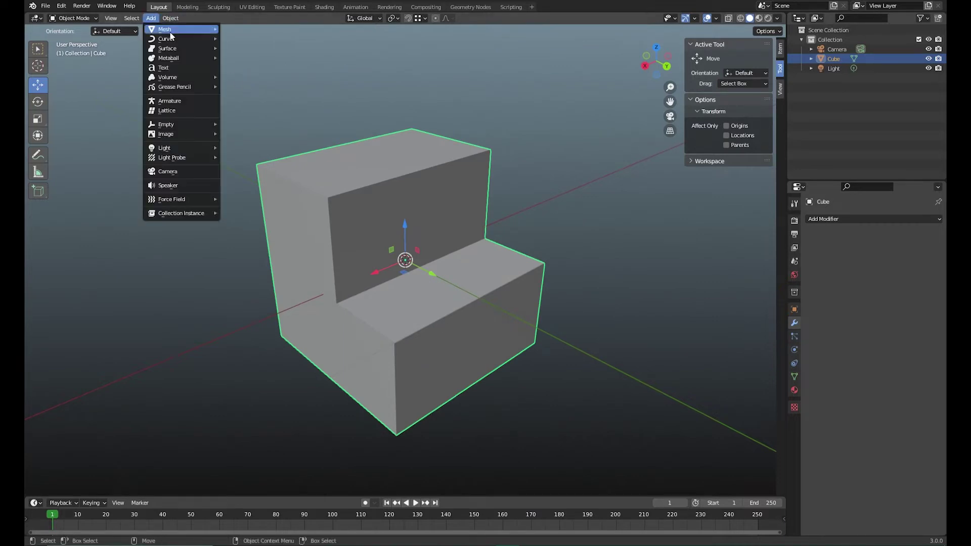
mouse_move(171, 32)
click(255, 41)
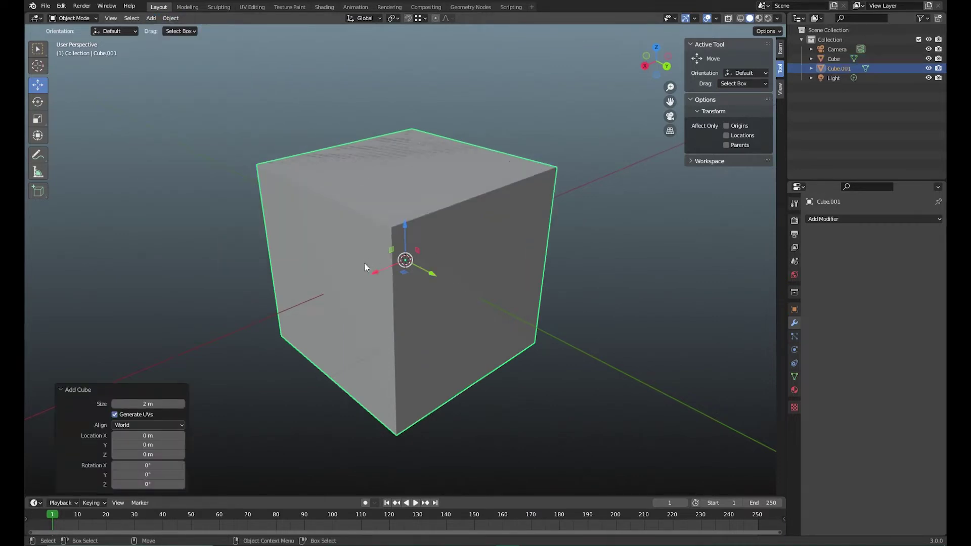
drag(375, 273, 625, 161)
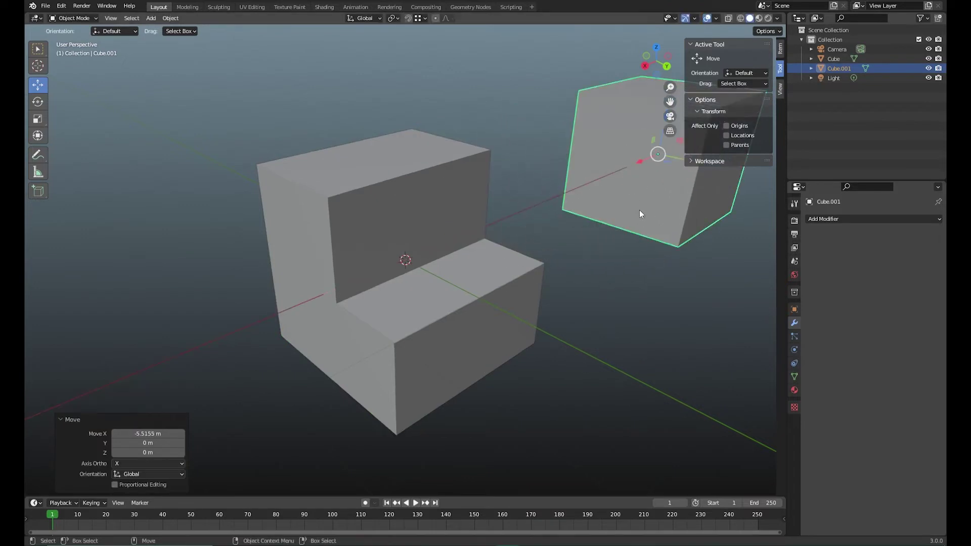
key(KP_Decimal)
scroll(639, 211, down, 4)
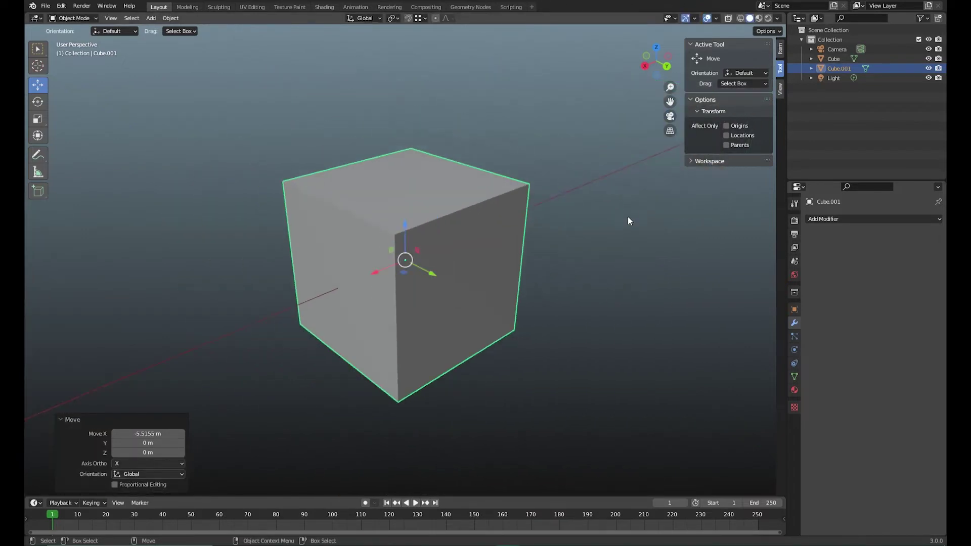
middle_drag(626, 216, 310, 216)
- Frame the L-shaped seat in the view and delete the extra cube
click(257, 174)
key(KP_Decimal)
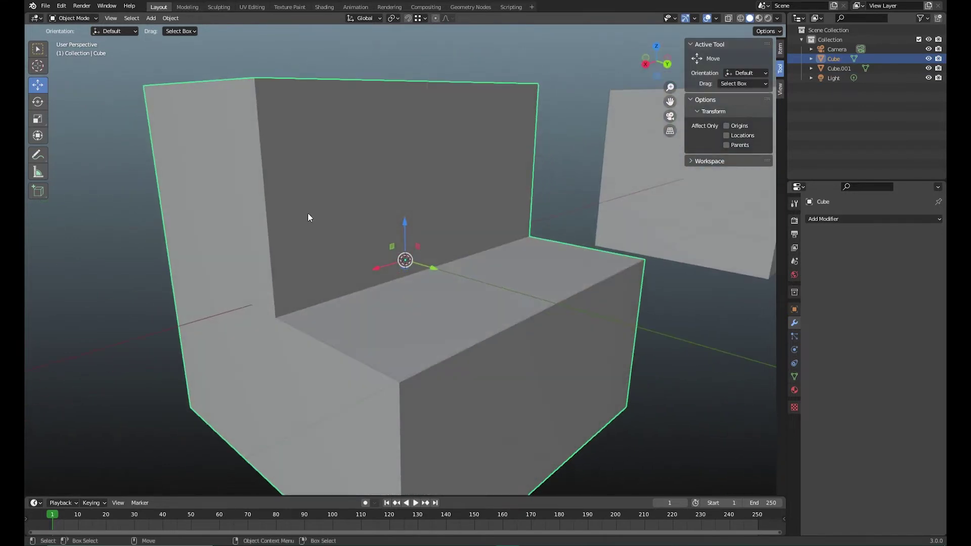
scroll(382, 216, down, 2)
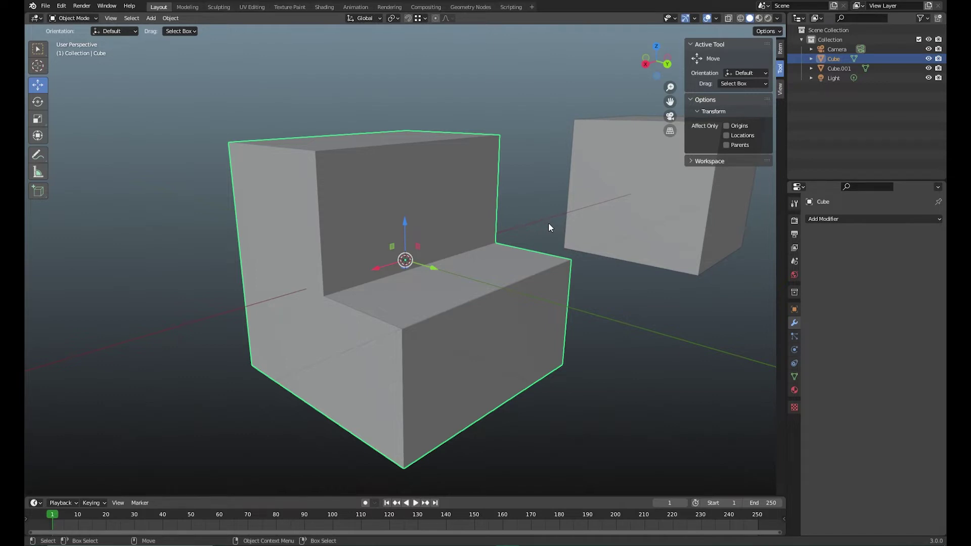
click(690, 215)
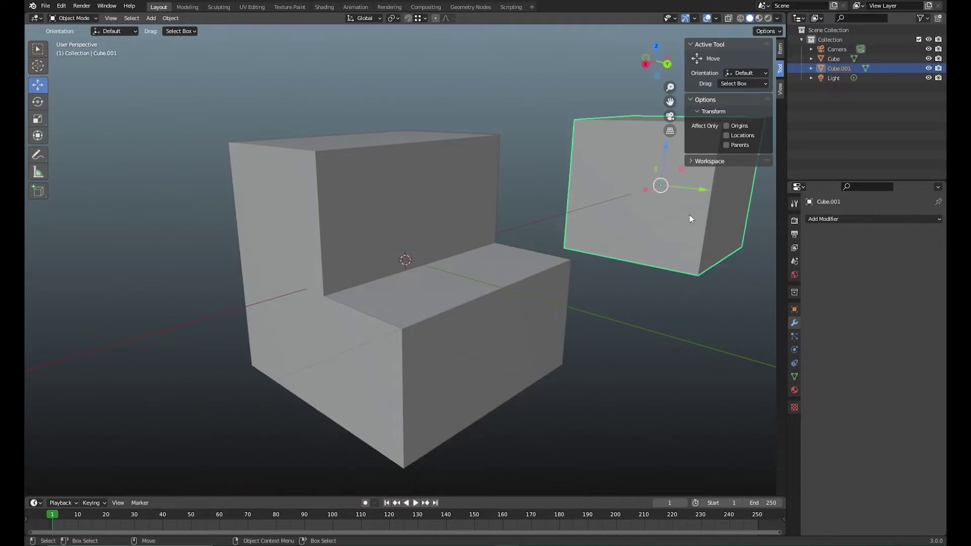
key(Delete)
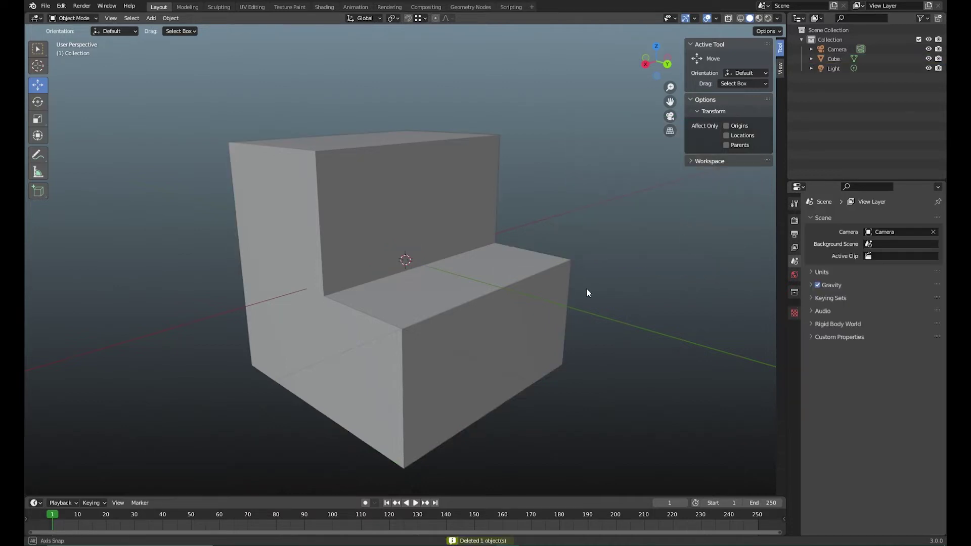
- Enter Edit Mode on the seat and delete its top face
middle_drag(586, 287, 473, 269)
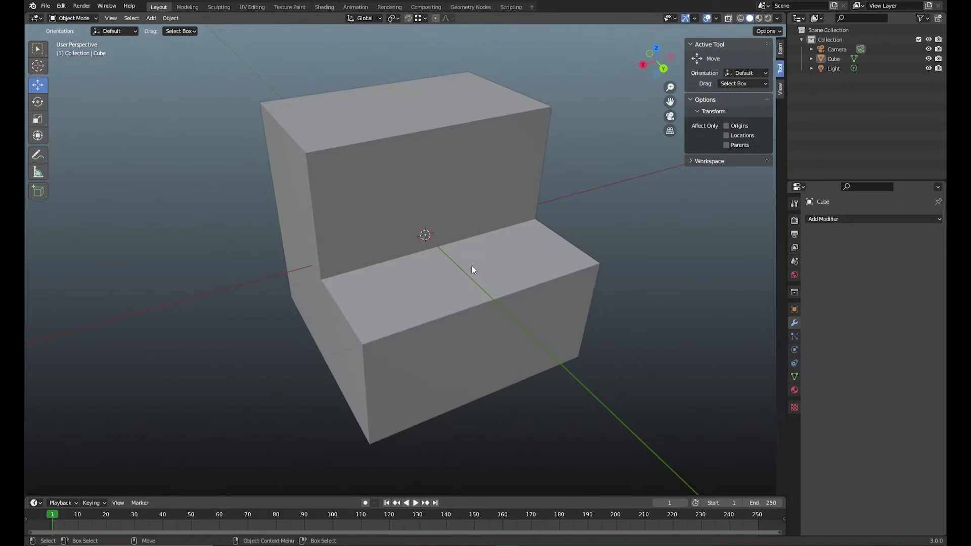
click(473, 270)
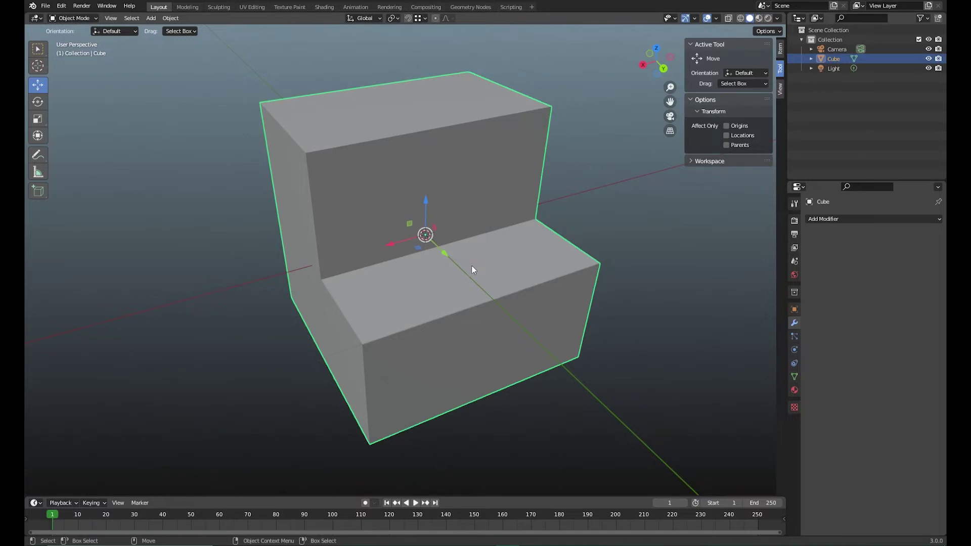
key(Tab)
click(472, 266)
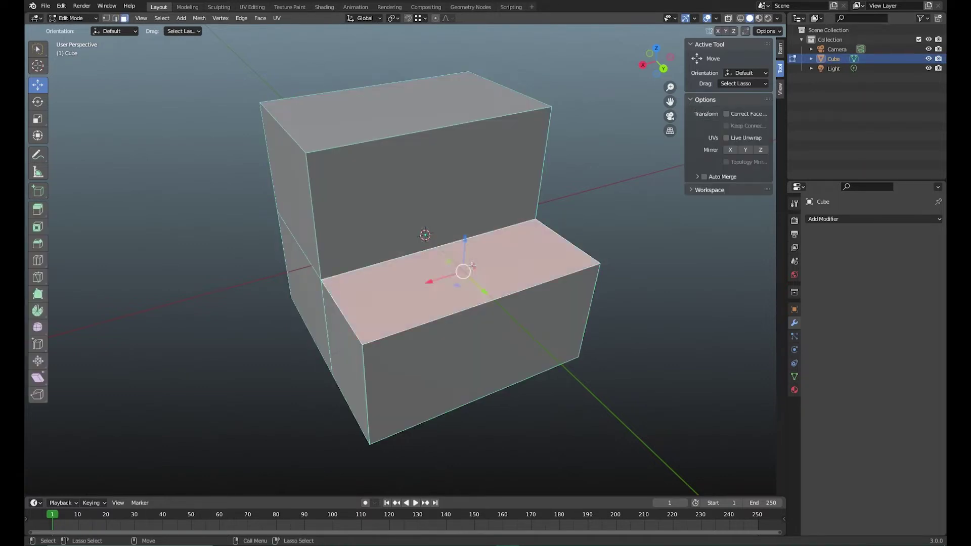
right_click(472, 265)
click(472, 266)
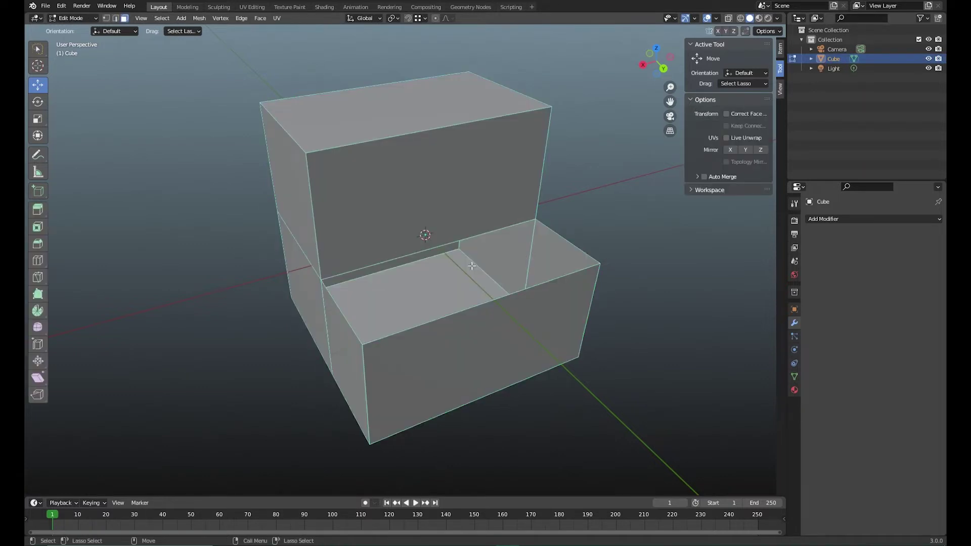
- Delete the backrest's front face as well
click(472, 180)
right_click(472, 180)
click(473, 180)
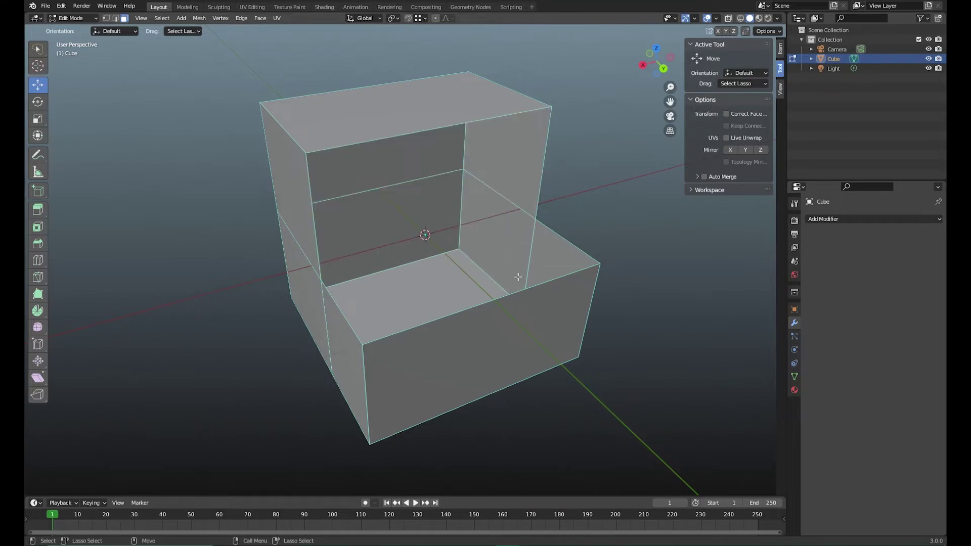
middle_drag(508, 301, 498, 297)
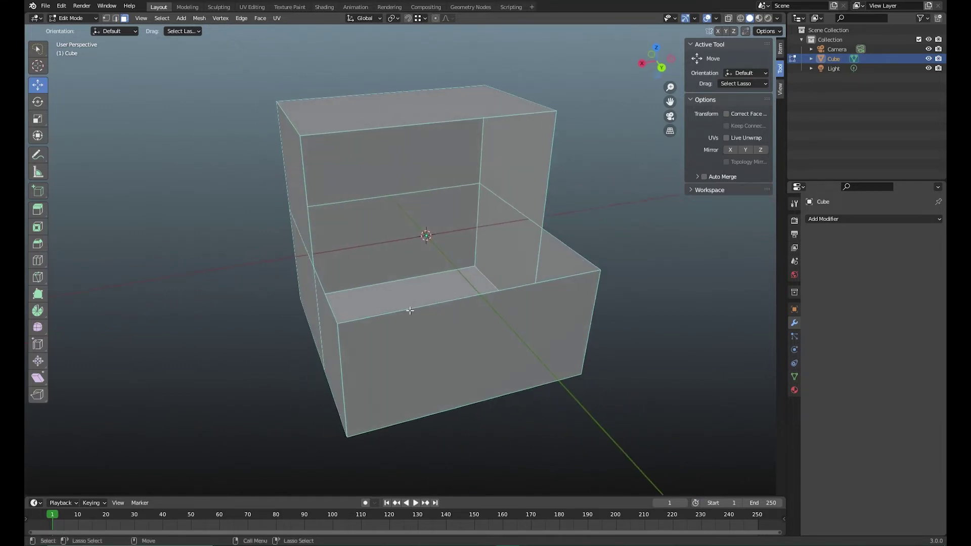
- Use Poly Build to extrude an open edge into a new face across the seat gap
click(38, 295)
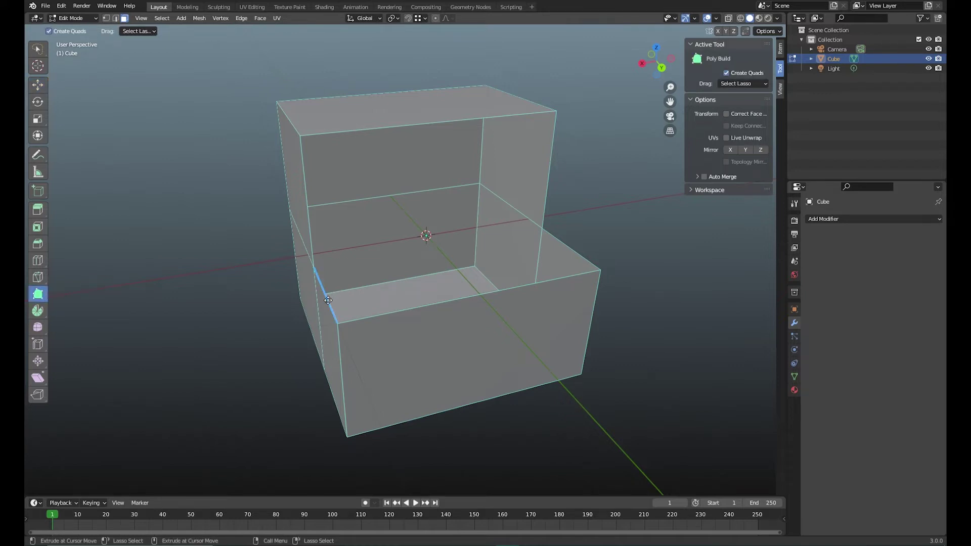
drag(328, 300, 566, 250)
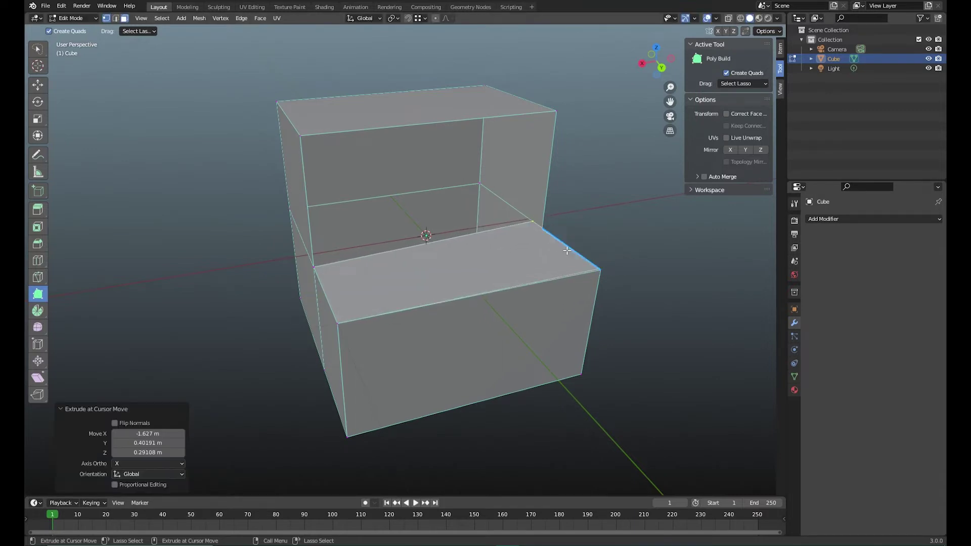
mouse_move(617, 402)
middle_down()
mouse_move(577, 378)
mouse_move(625, 391)
middle_up()
middle_drag(546, 341, 534, 325)
middle_drag(404, 368, 555, 288)
middle_drag(597, 315, 496, 283)
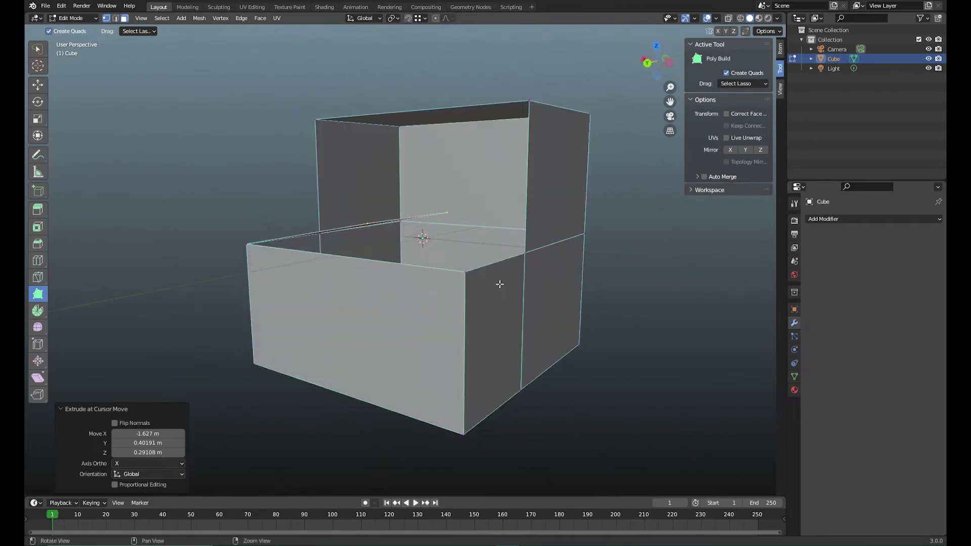
middle_drag(339, 344, 422, 358)
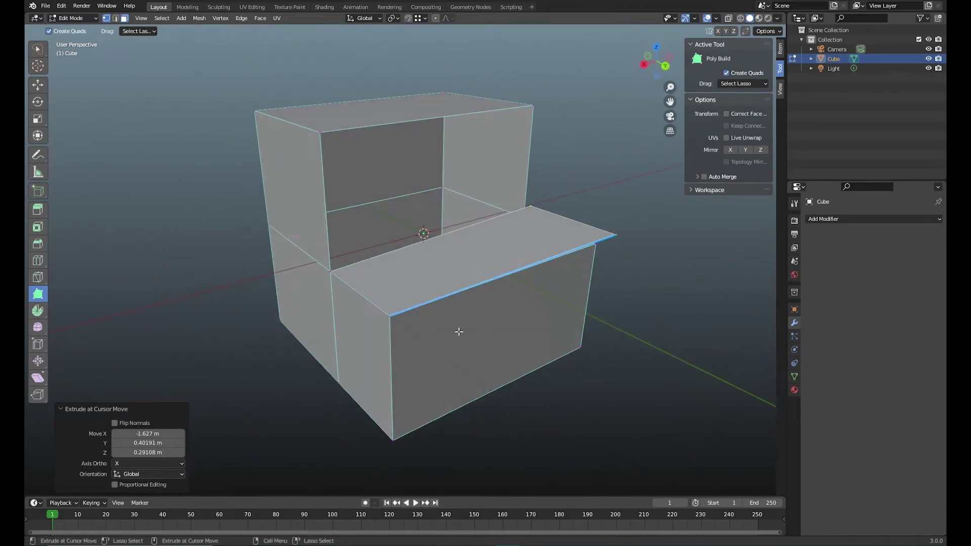
- Turn on vertex snapping, undo the old face, and extrude the front edge into a new top face
click(424, 20)
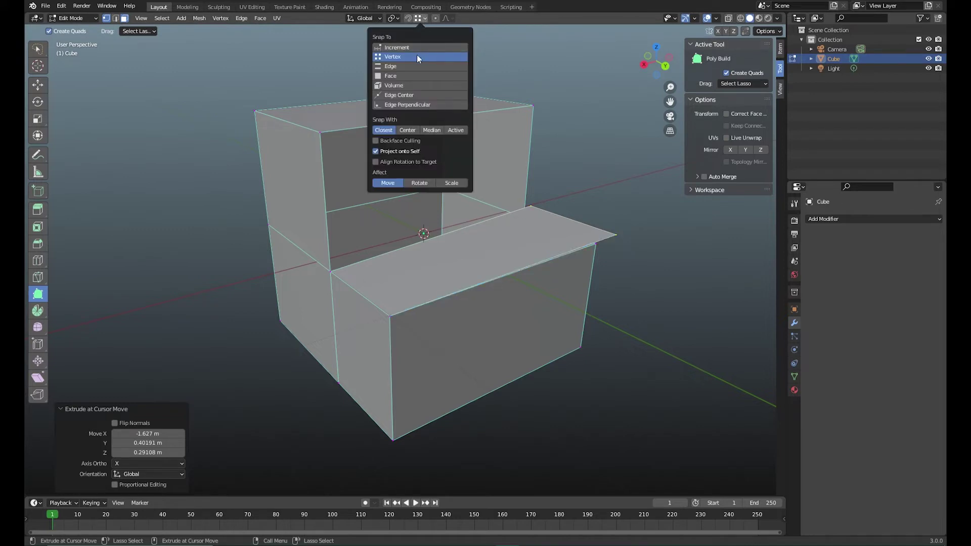
click(408, 18)
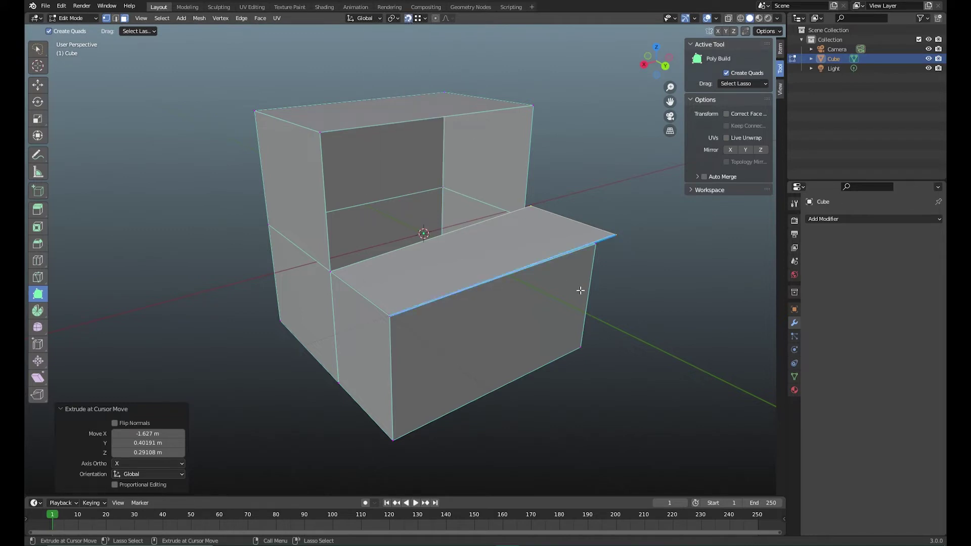
key(ctrl+z)
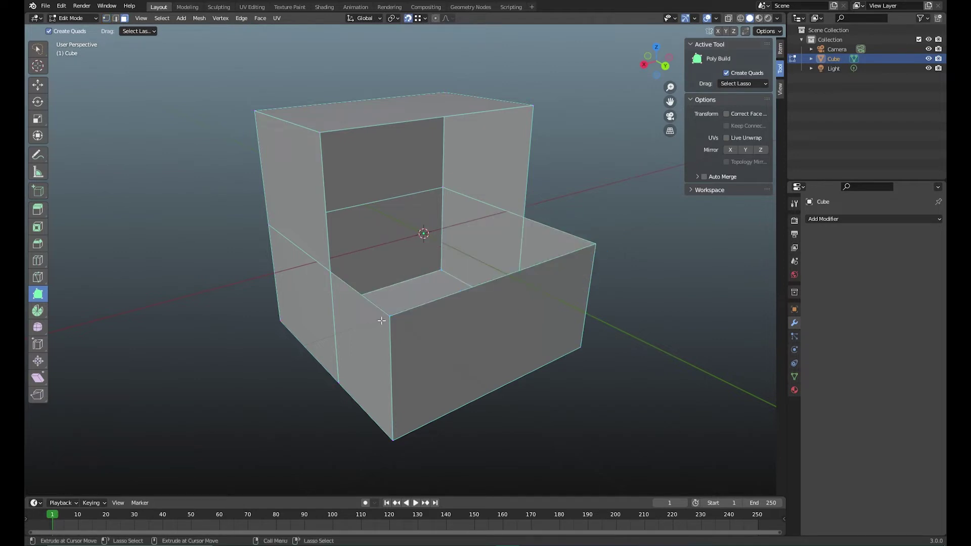
drag(376, 300, 598, 246)
middle_drag(614, 423, 558, 417)
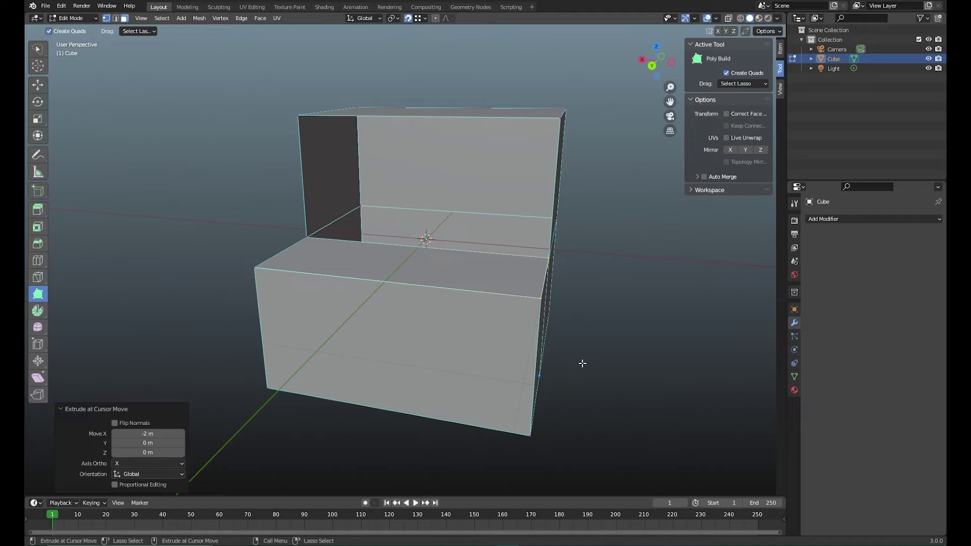
key(shift+space)
key(g)
middle_drag(618, 358, 566, 369)
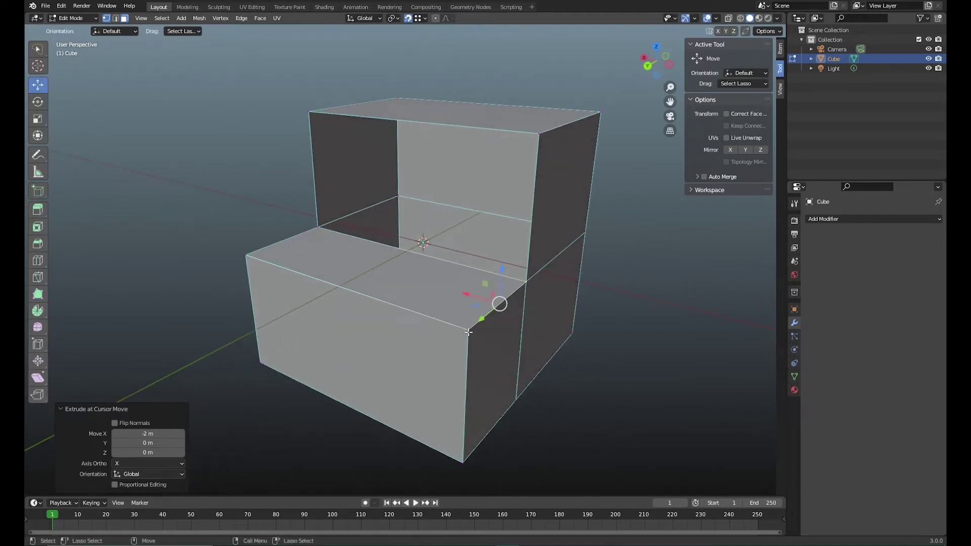
click(468, 332)
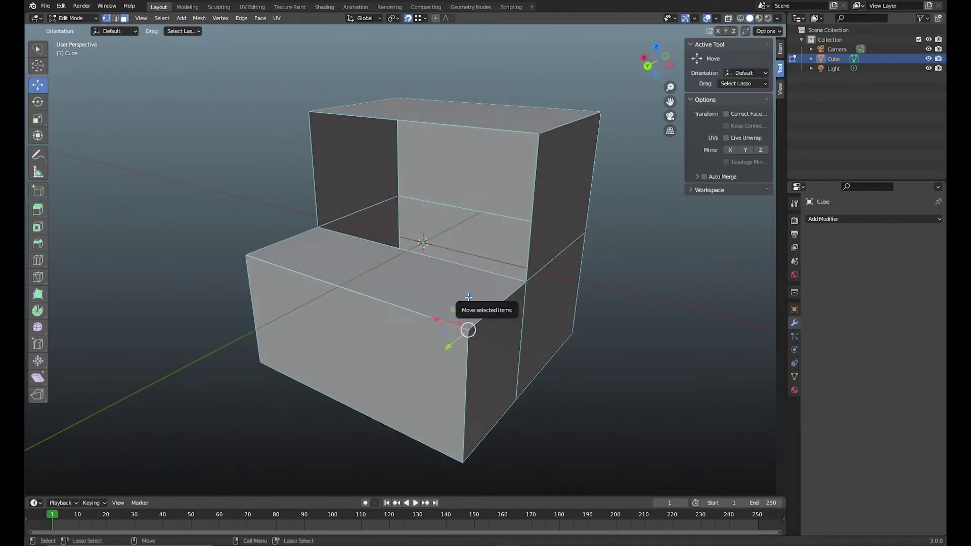
drag(468, 297, 458, 261)
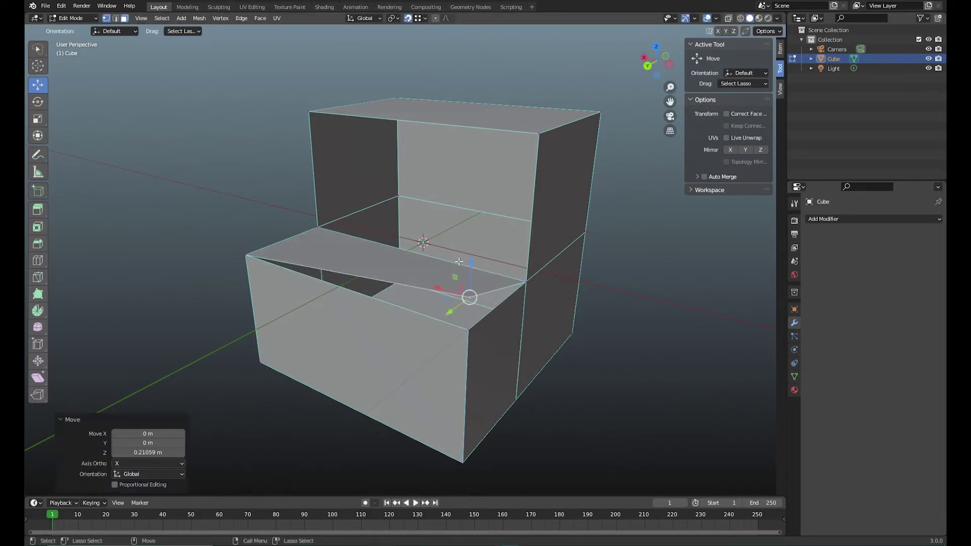
middle_drag(626, 422, 607, 412)
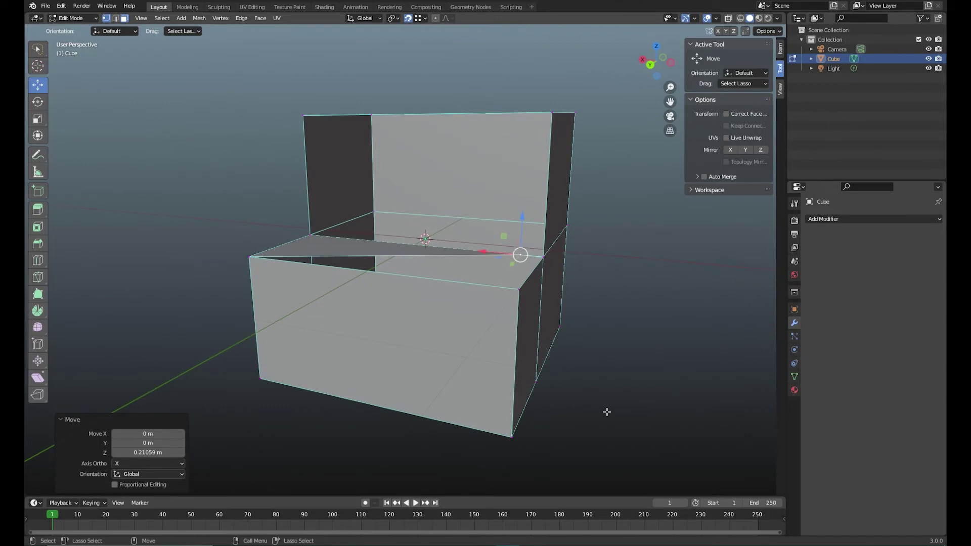
key(ctrl+z)
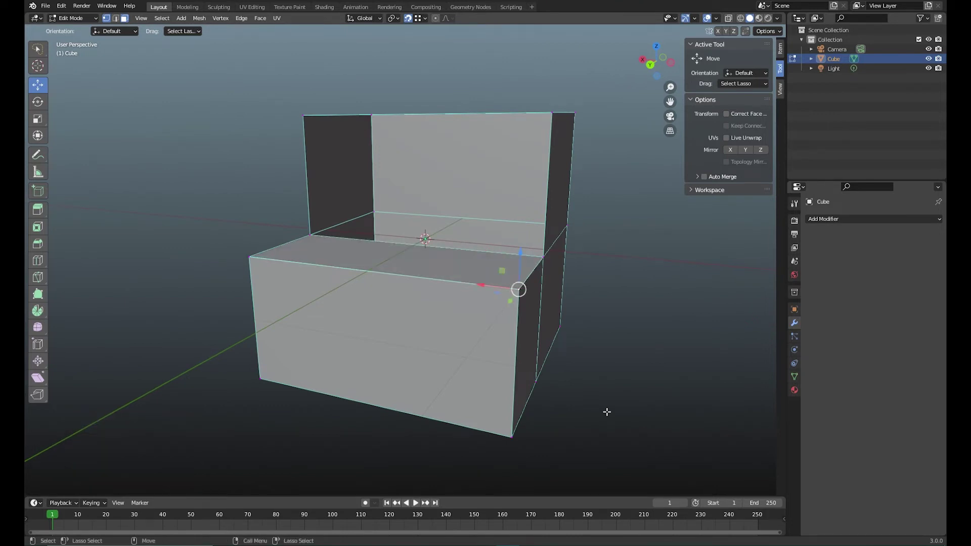
middle_drag(490, 381, 510, 386)
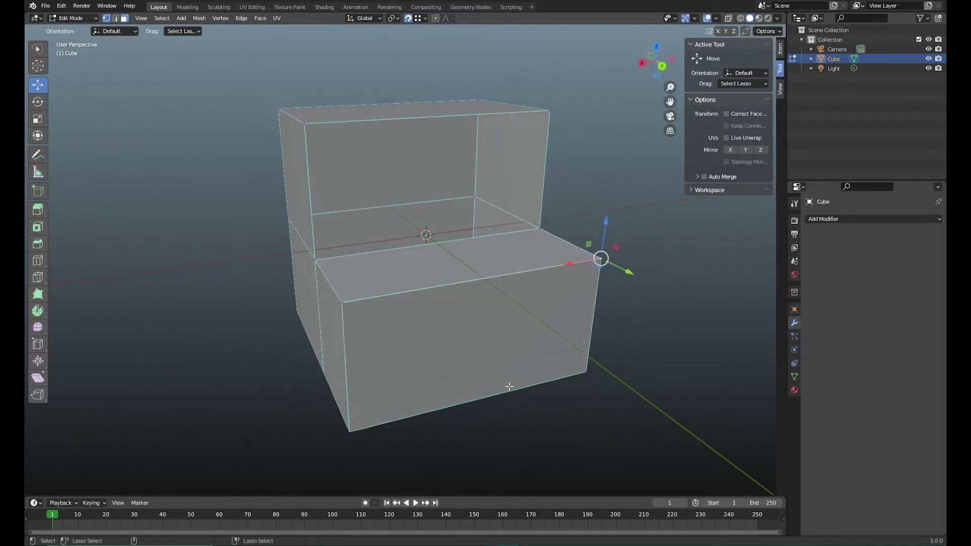
- Undo the old face, enable Auto Merge, and Poly Build a new seat top from the edge
key(ctrl+z)
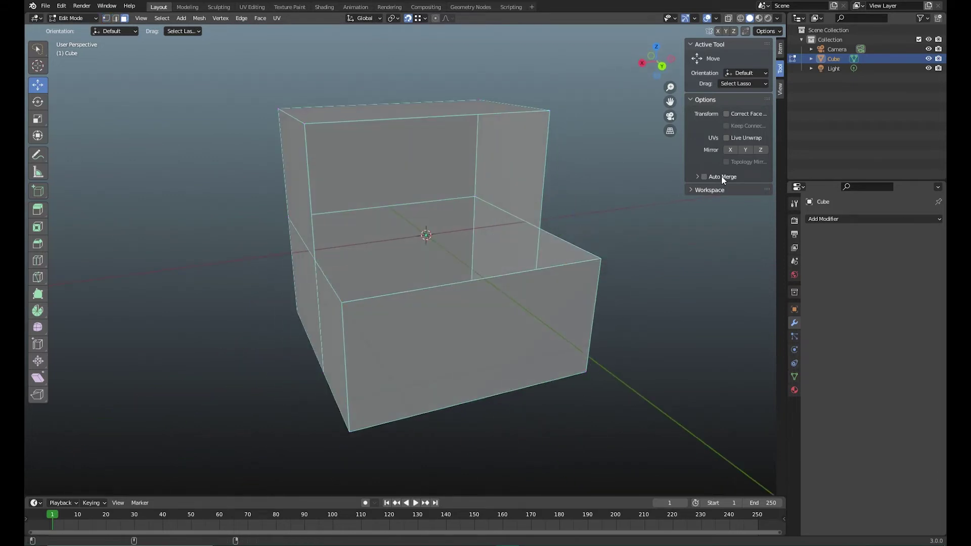
click(704, 177)
click(38, 294)
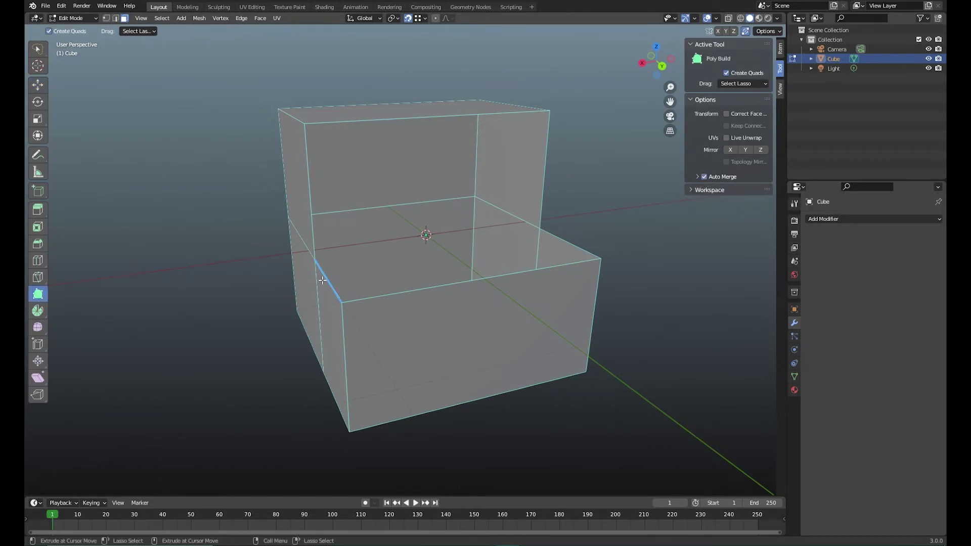
drag(328, 280, 594, 252)
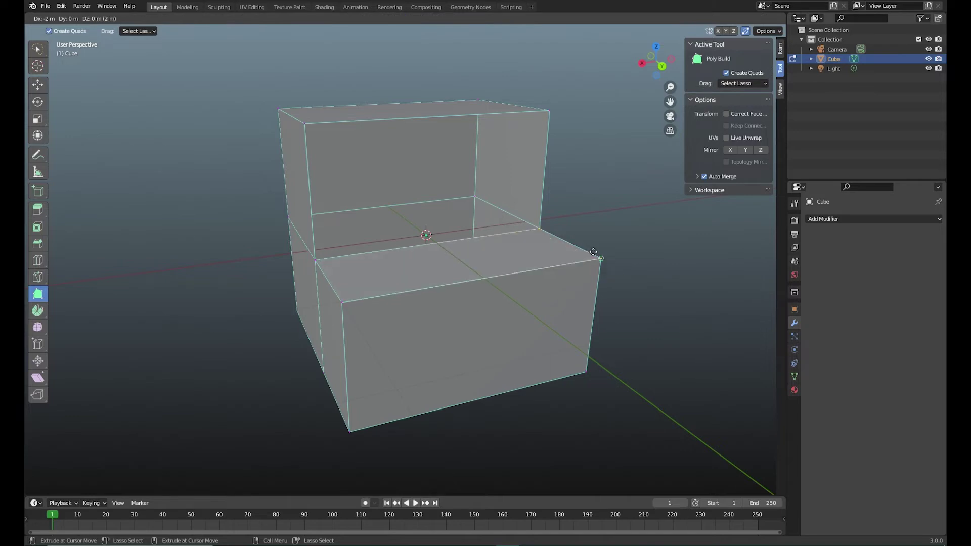
middle_drag(651, 420, 586, 410)
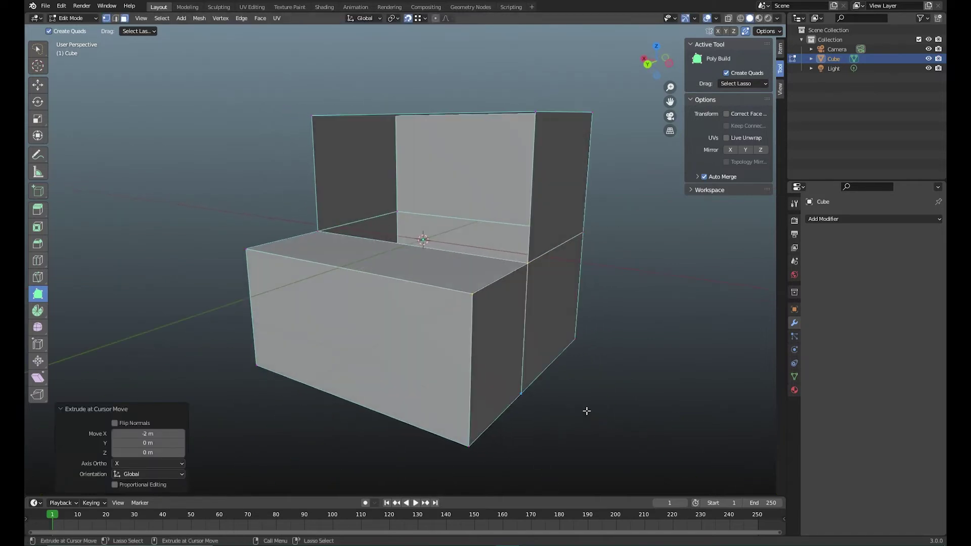
- Try lifting the seat's front corner vertex upward, then undo the move
key(shift+space)
key(g)
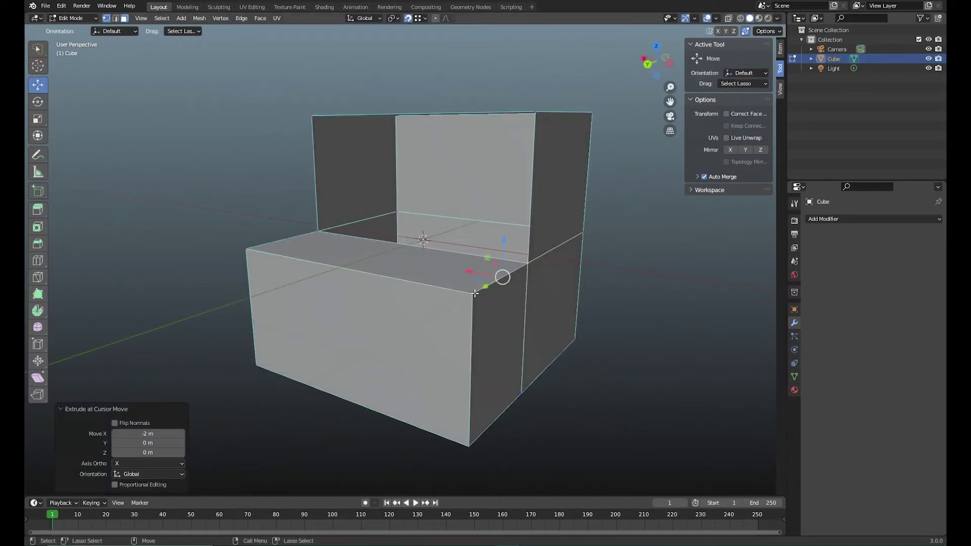
click(474, 303)
drag(472, 256, 463, 212)
key(ctrl+z)
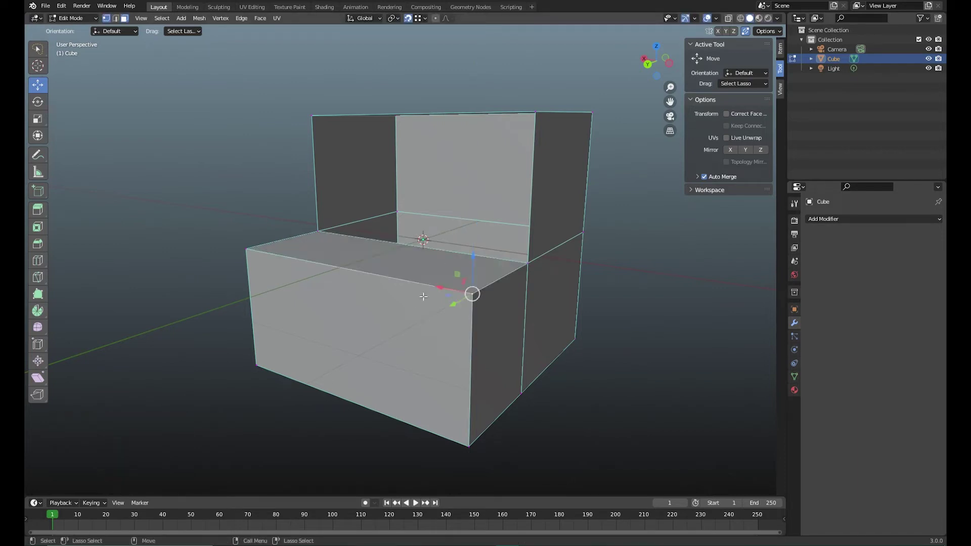
middle_drag(308, 387, 376, 405)
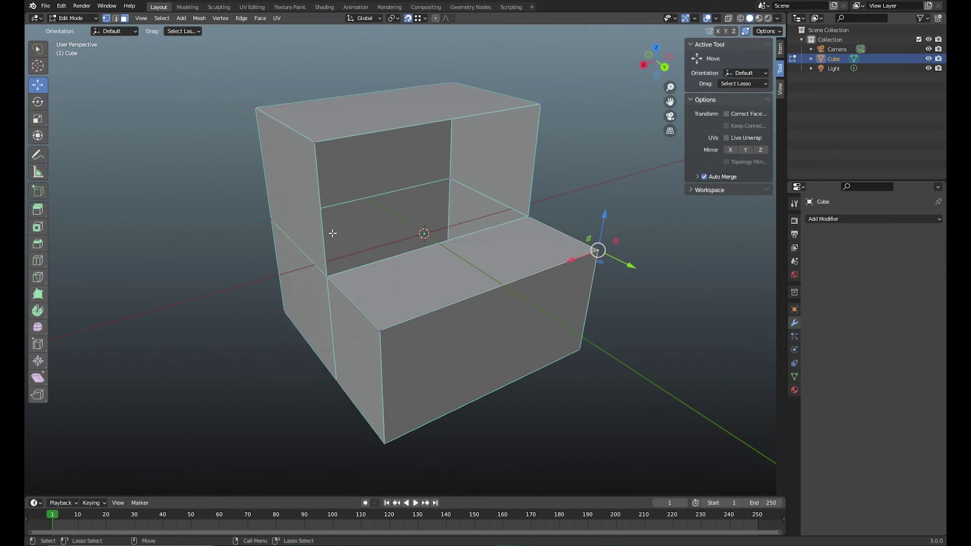
key(2)
click(320, 212)
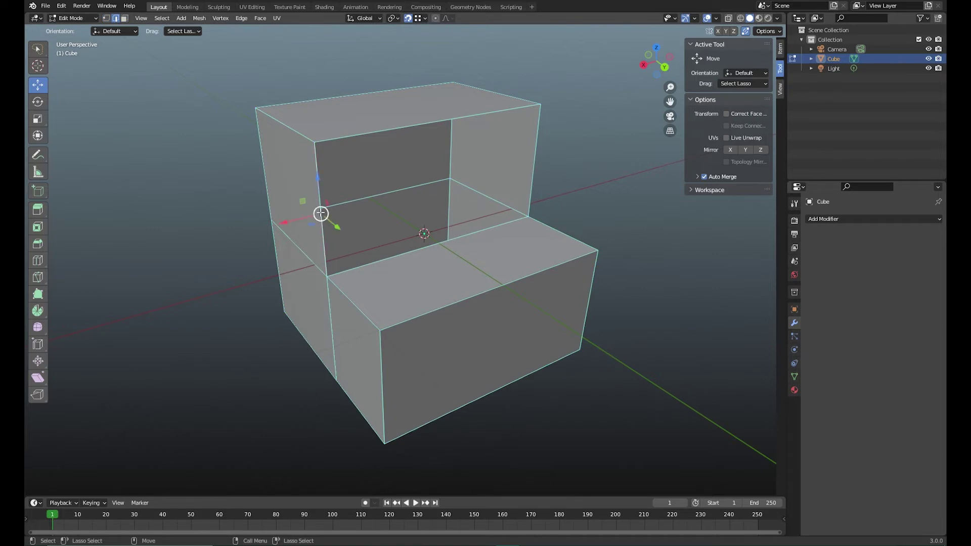
shift+click(372, 133)
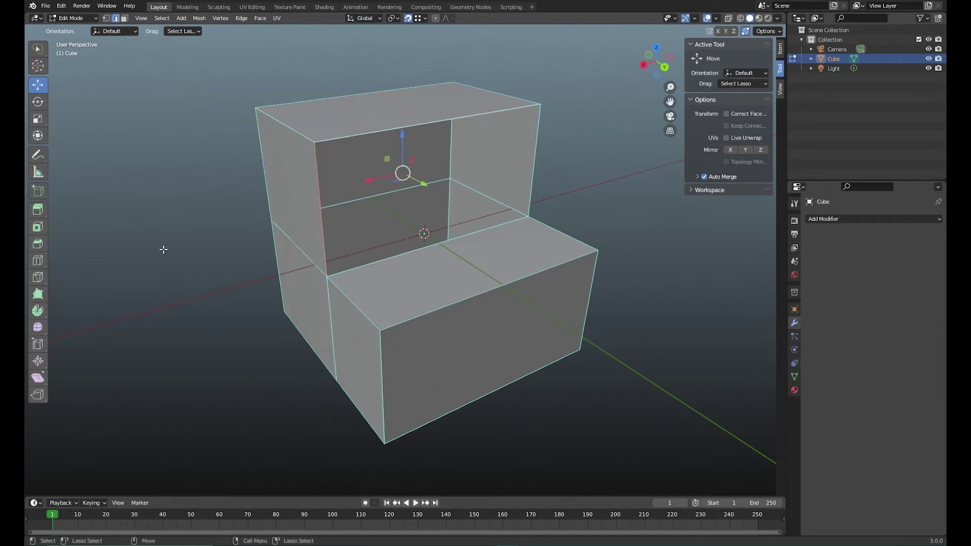
click(37, 293)
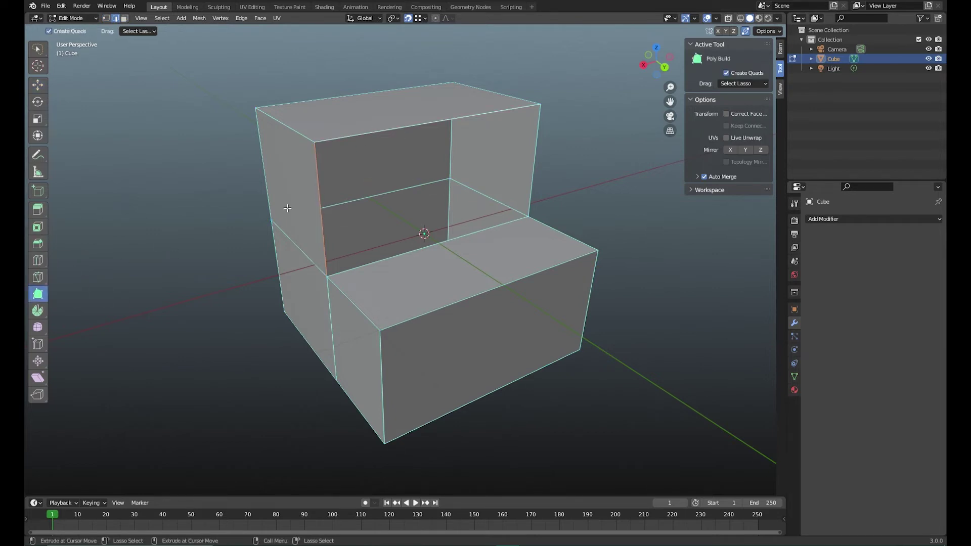
drag(360, 136, 319, 273)
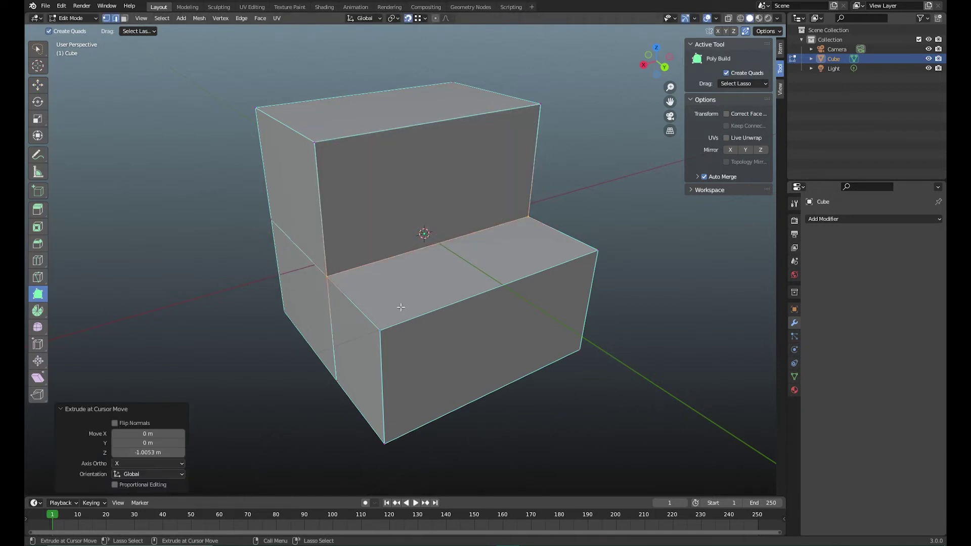
key(ctrl+z)
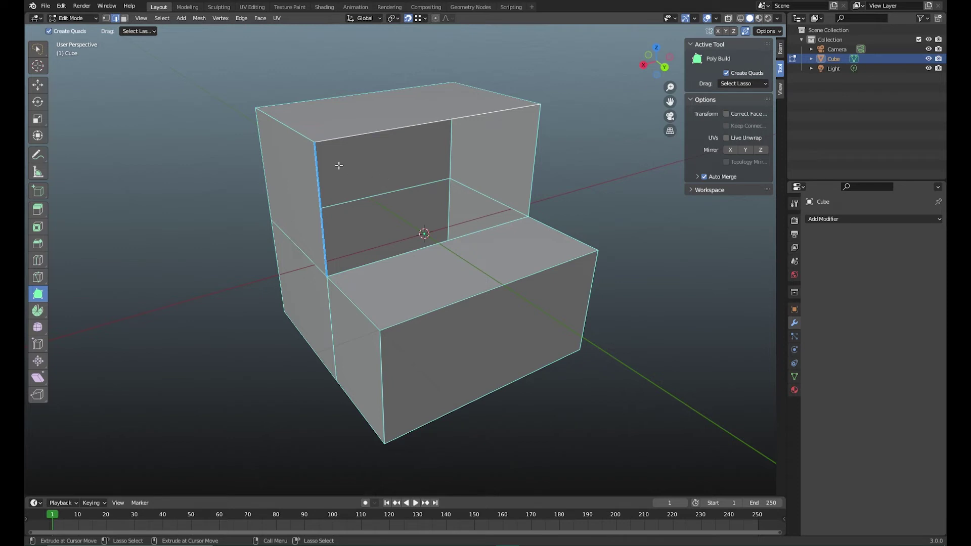
key(1)
key(shift+space)
key(g)
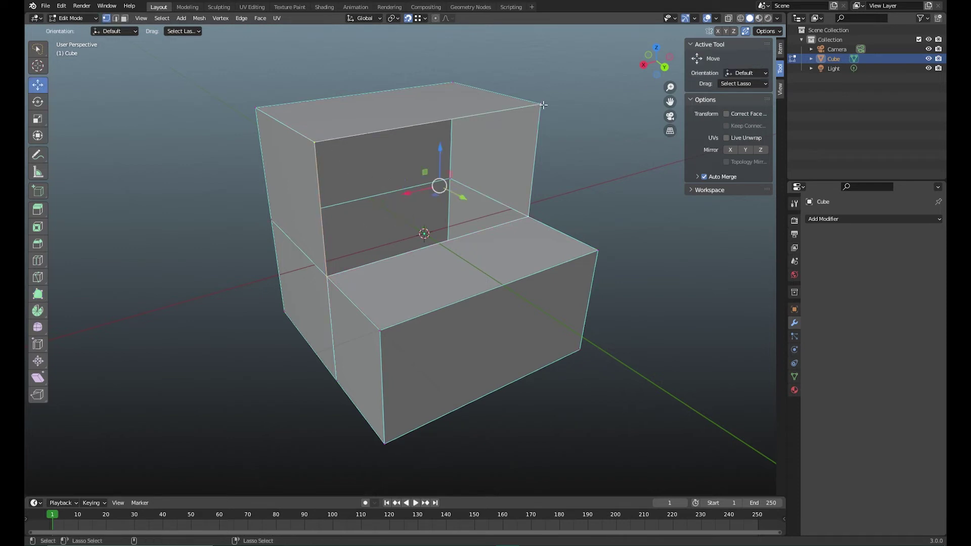
- Fill the backrest opening using Vertex > New Edge/Face from Vertices
click(219, 18)
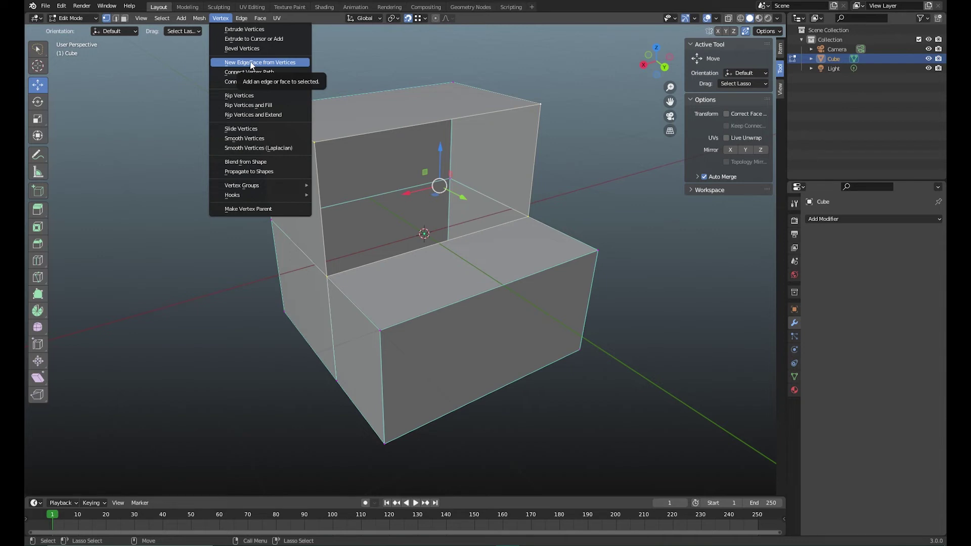
click(215, 19)
click(216, 17)
click(297, 63)
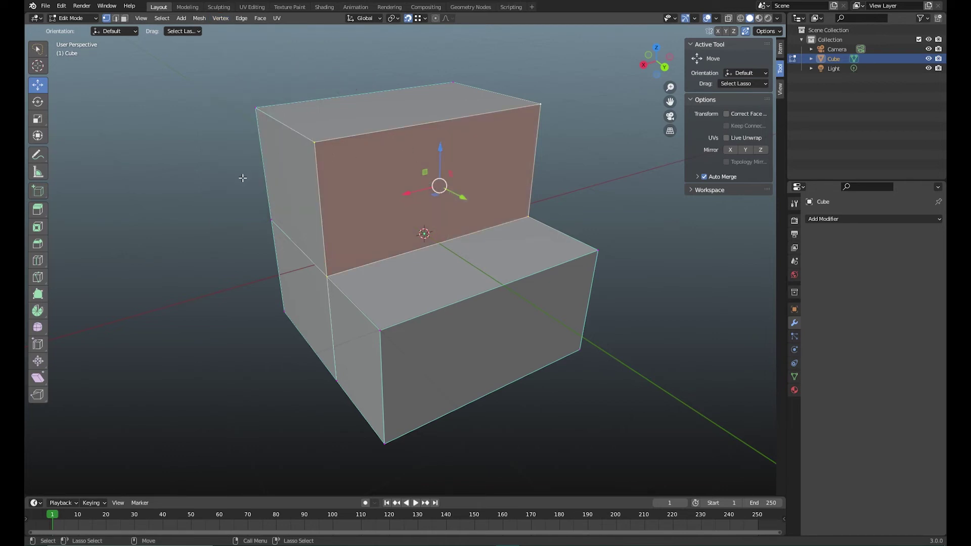
middle_drag(216, 223, 273, 217)
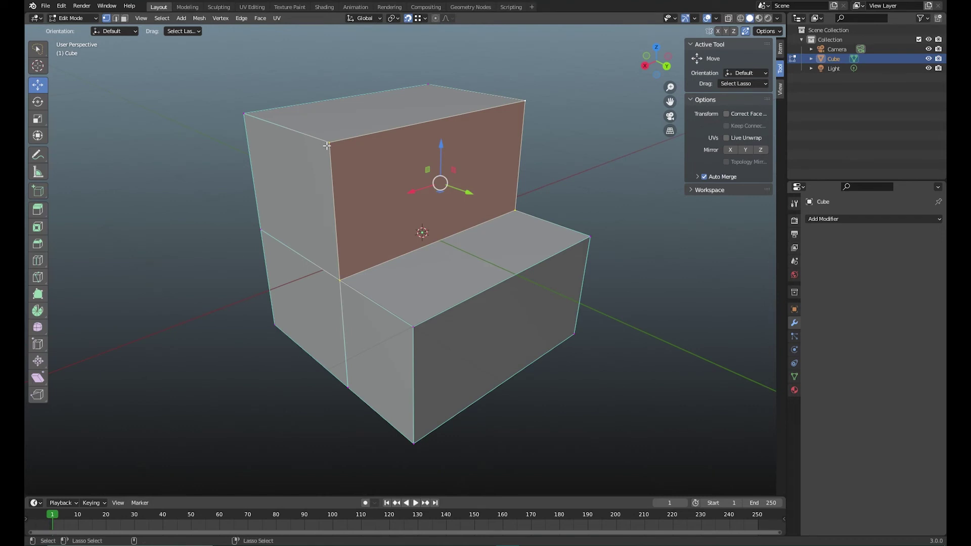
- Select the cavity's rim edges, fill them with a new face, and return to Object Mode
key(alt+a)
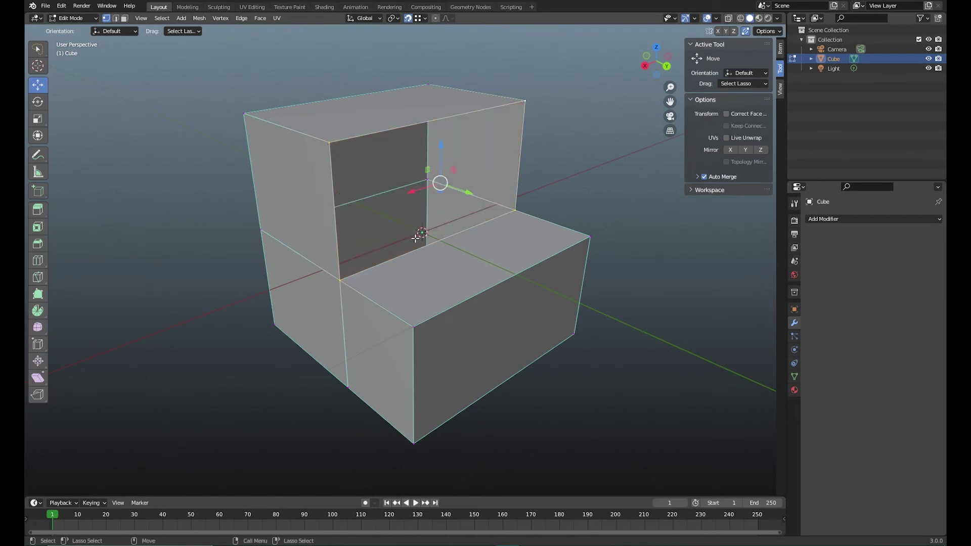
key(2)
click(337, 218)
shift+click(395, 128)
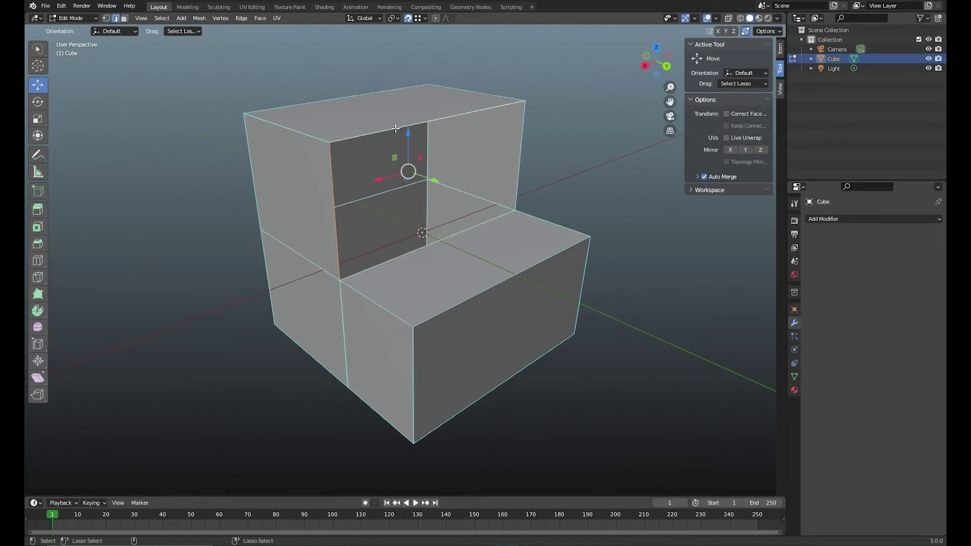
shift+click(520, 151)
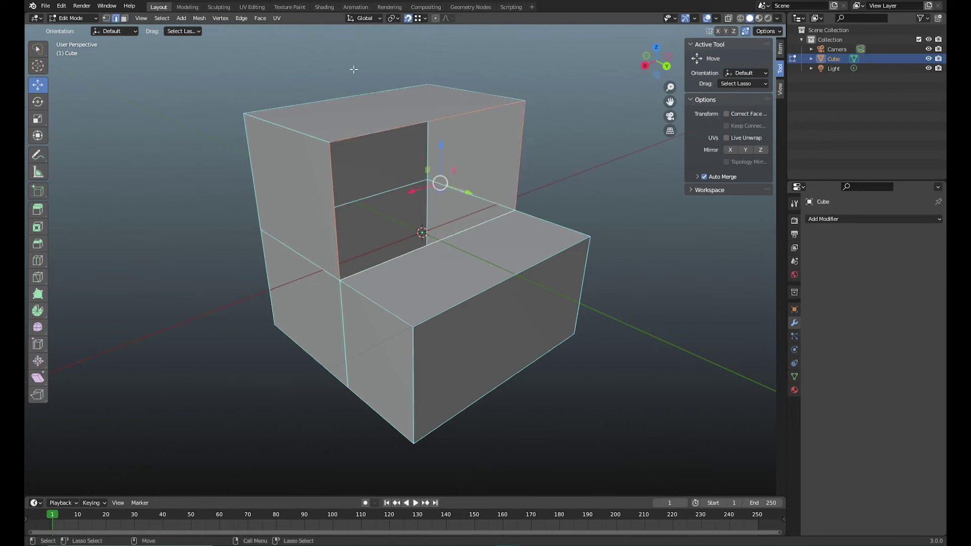
click(217, 18)
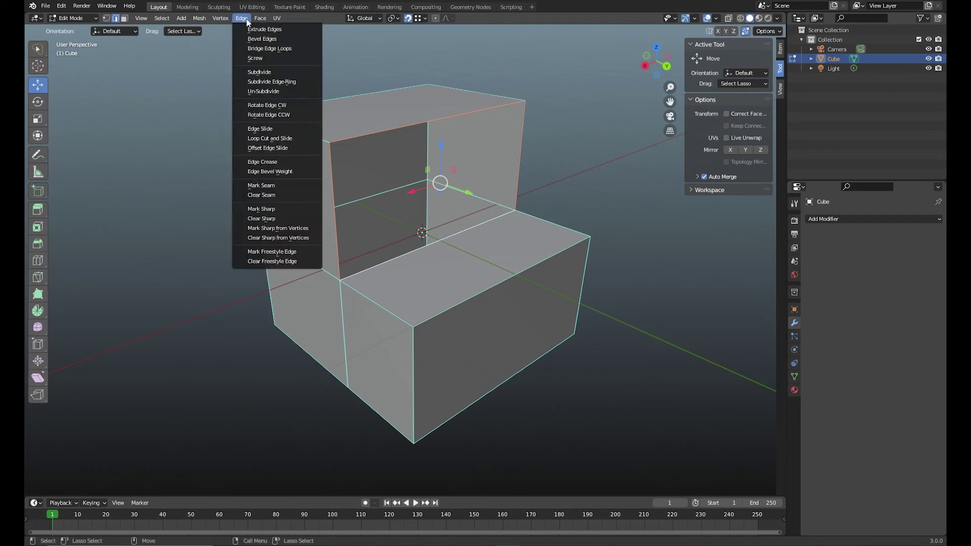
click(235, 62)
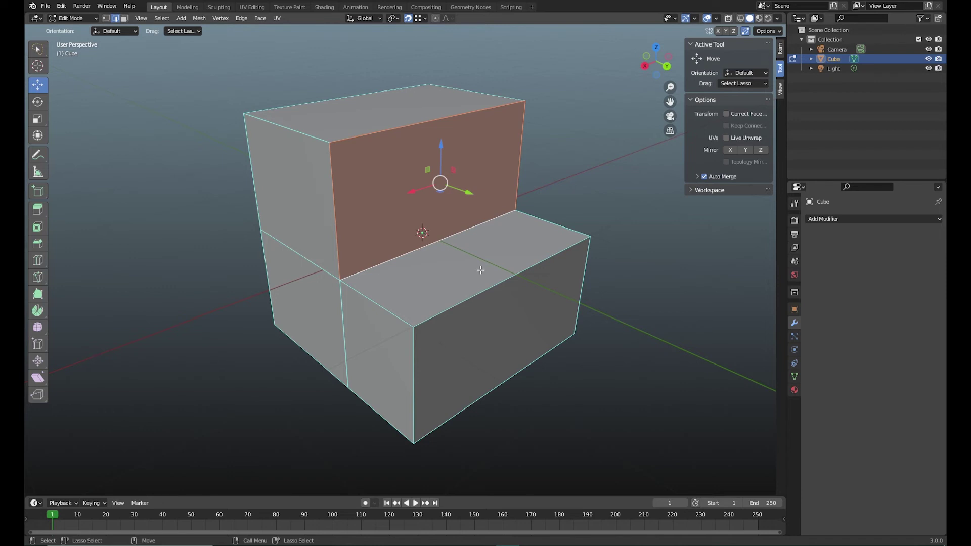
scroll(409, 247, down, 1)
key(Tab)
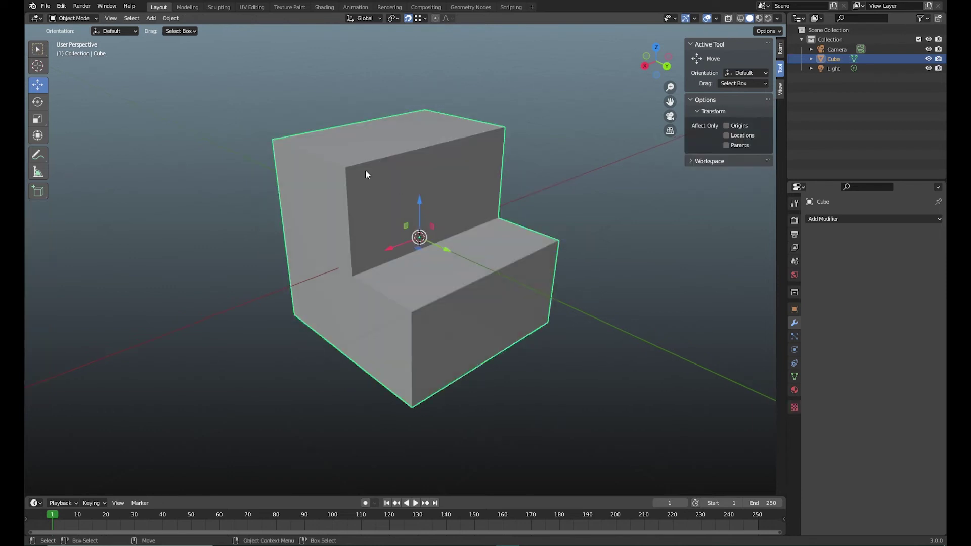
- Add a 5-vertex cylinder and move it −3.5041 m along X beside the seat
click(150, 19)
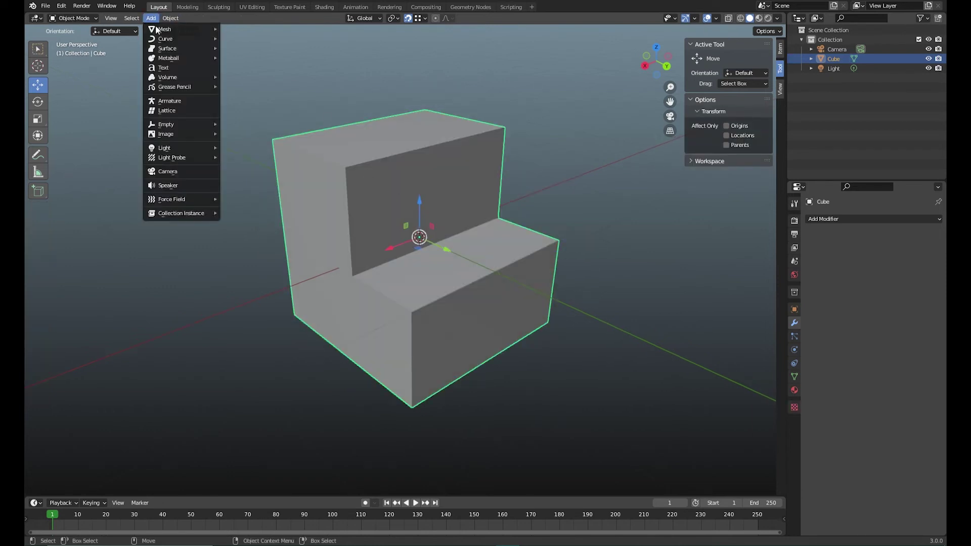
mouse_move(211, 27)
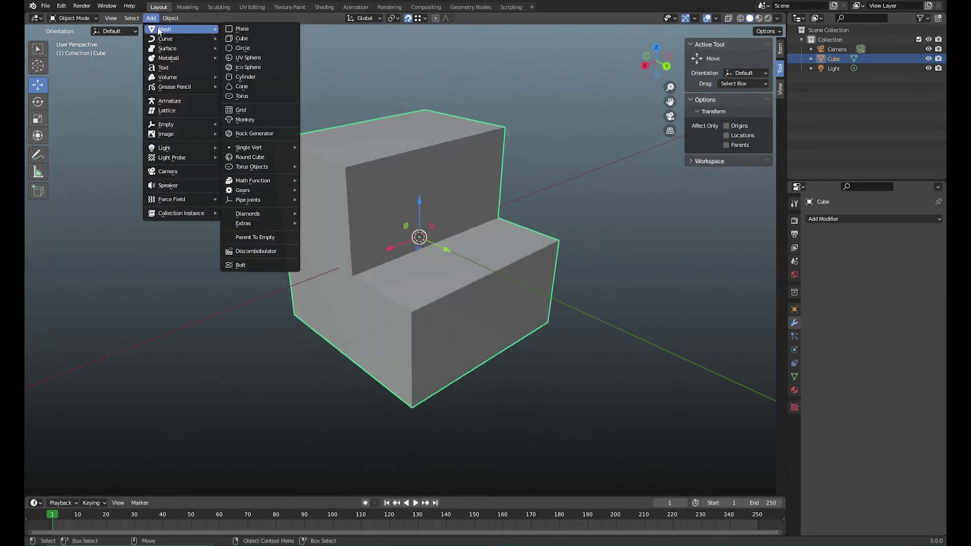
click(273, 77)
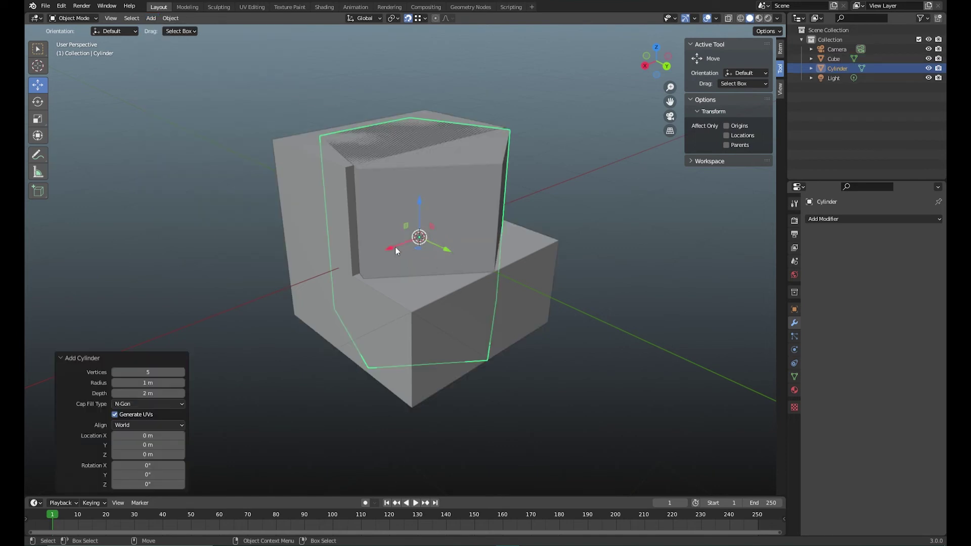
drag(395, 250, 580, 177)
shift+middle_drag(638, 225, 420, 217)
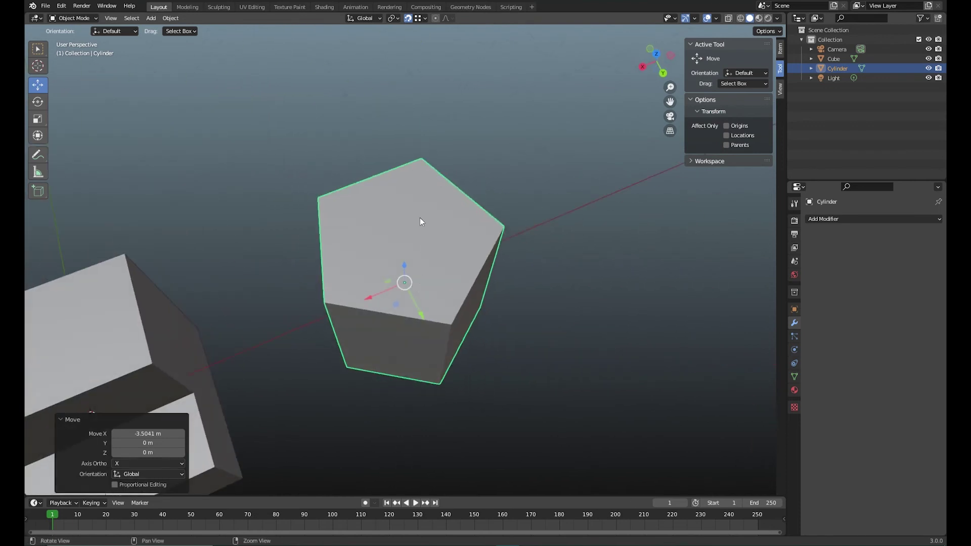
- In face select mode, delete the cylinder's top face
key(Tab)
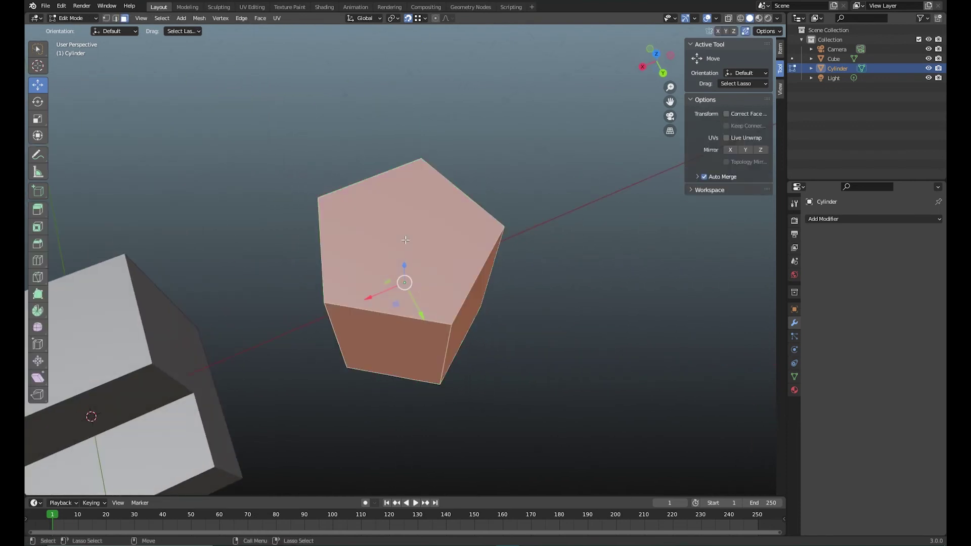
key(3)
click(405, 239)
key(x)
click(405, 238)
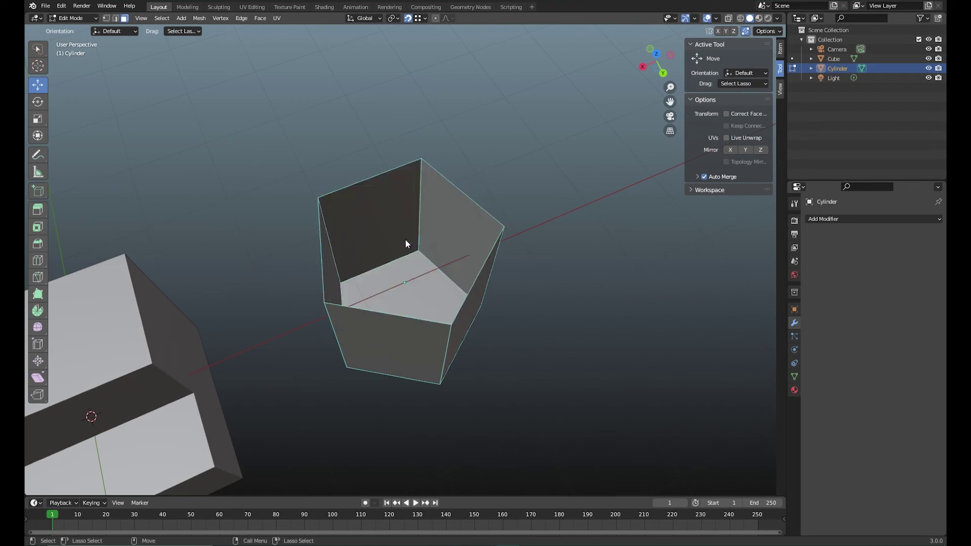
middle_drag(458, 255, 248, 265)
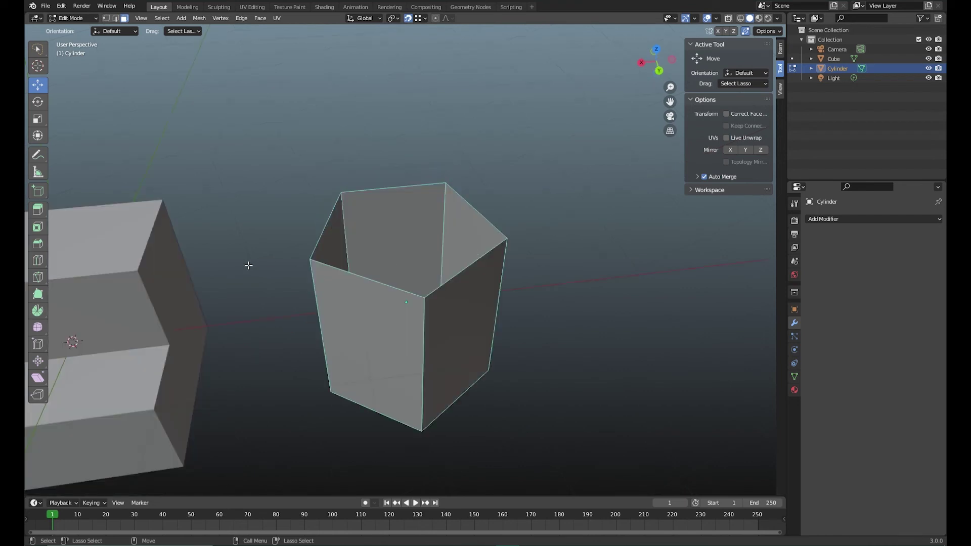
- Try a Poly Build quad on the upper-left rim edge, then cancel and undo it
click(37, 294)
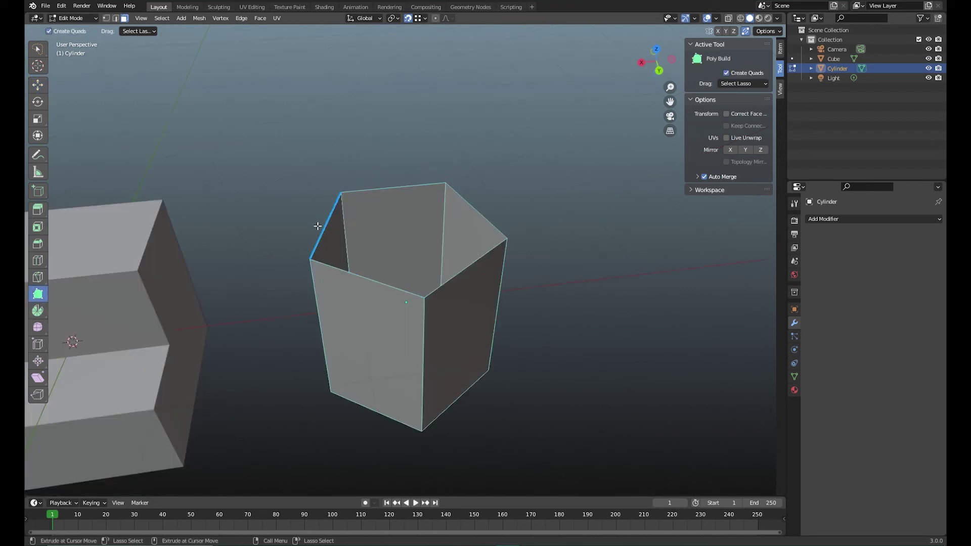
drag(322, 222, 414, 209)
right_click(414, 209)
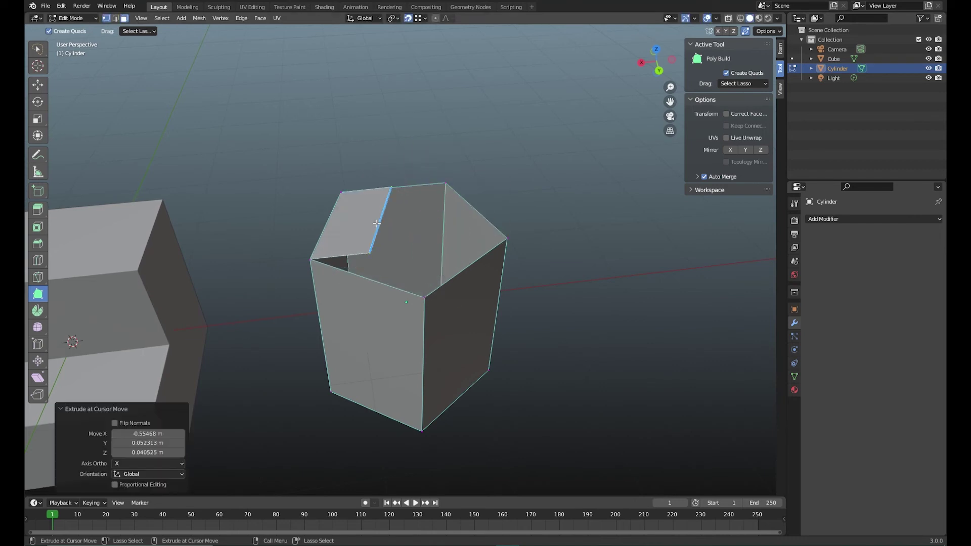
key(ctrl+z)
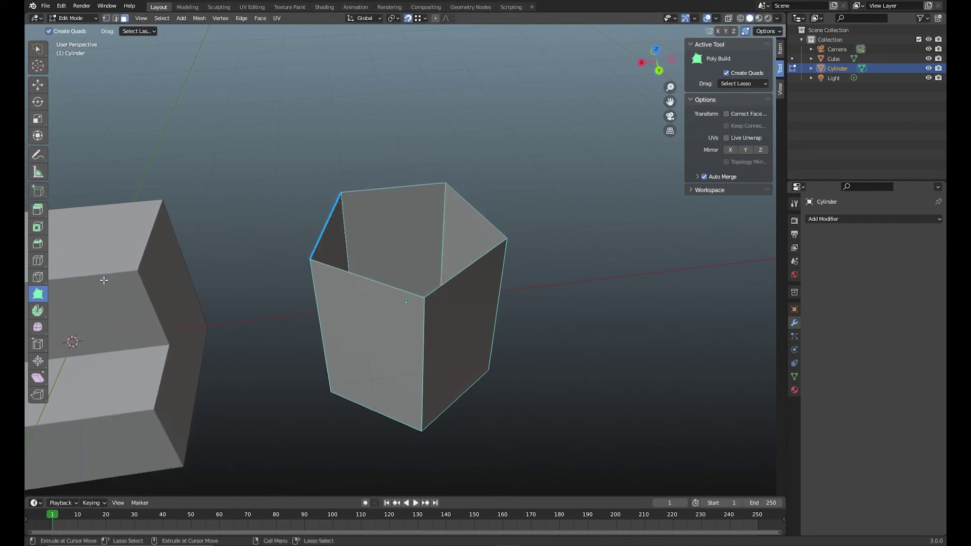
key(shift+space)
- Select the cylinder's top rim edges and cap them with a new pentagonal face
key(g)
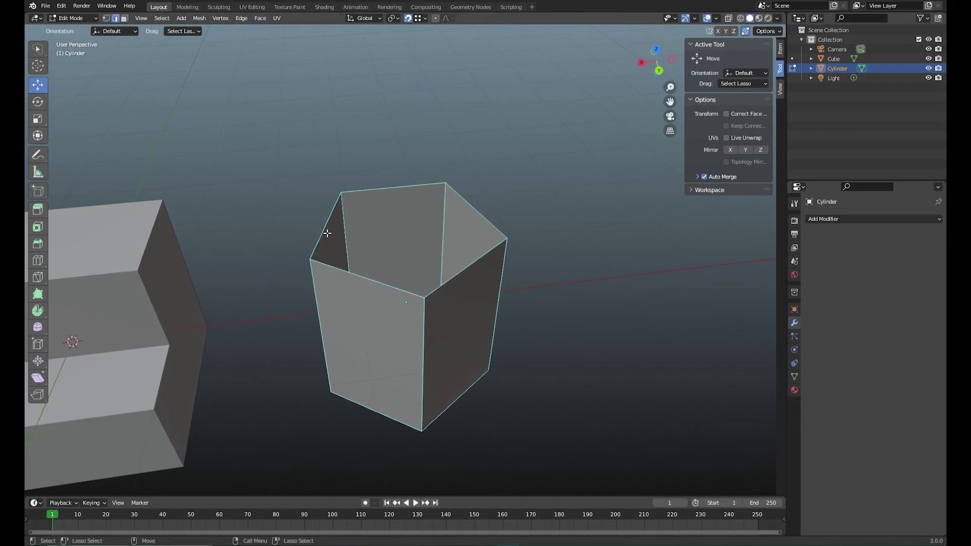
click(327, 232)
shift+click(368, 280)
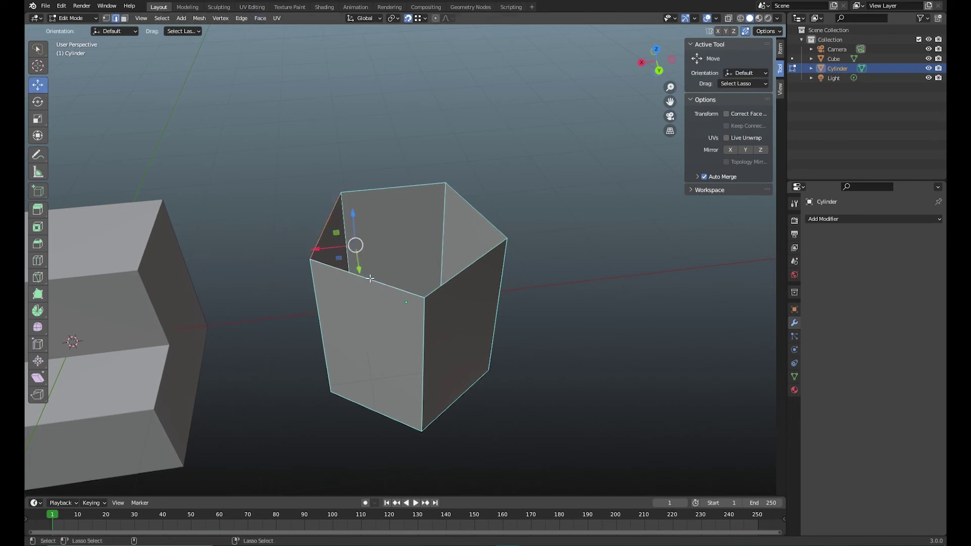
shift+click(470, 263)
shift+click(490, 224)
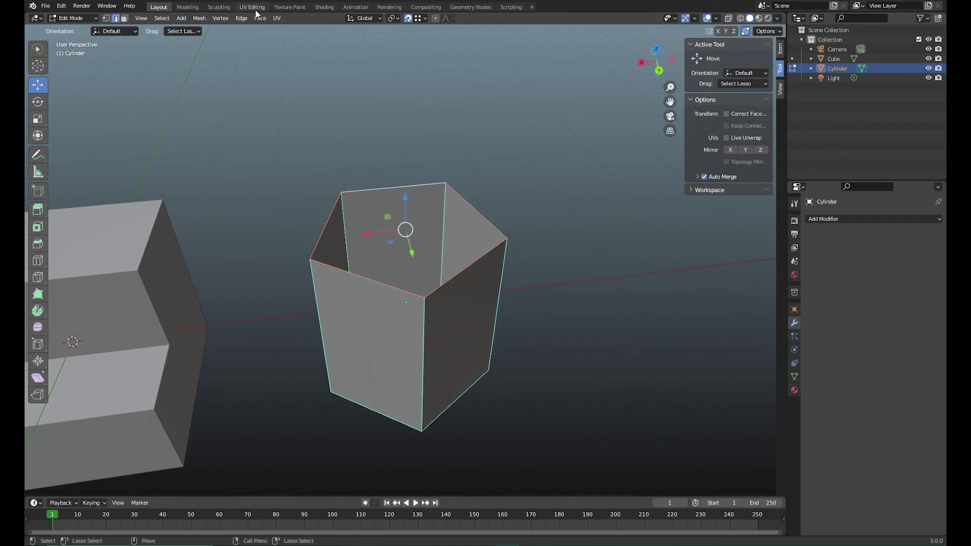
click(220, 18)
click(247, 64)
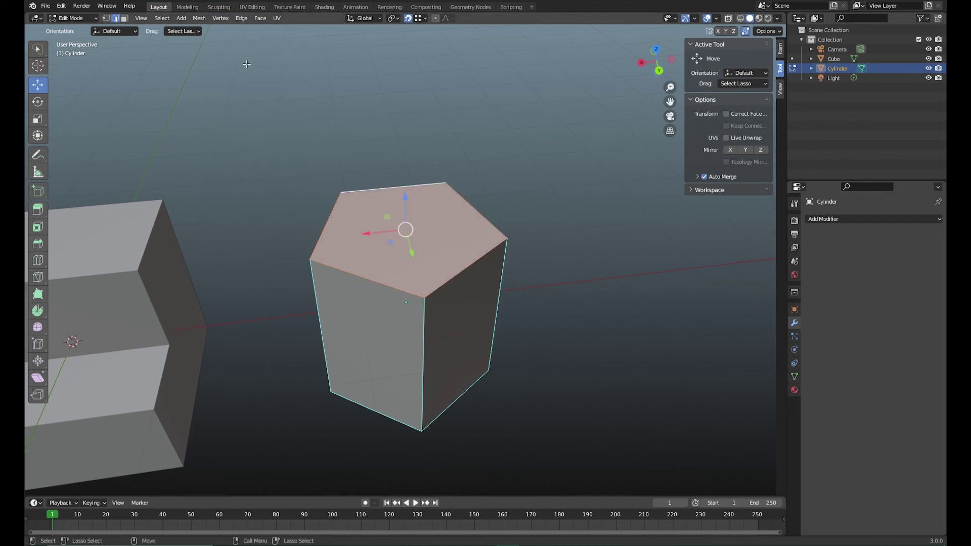
middle_drag(525, 327, 538, 263)
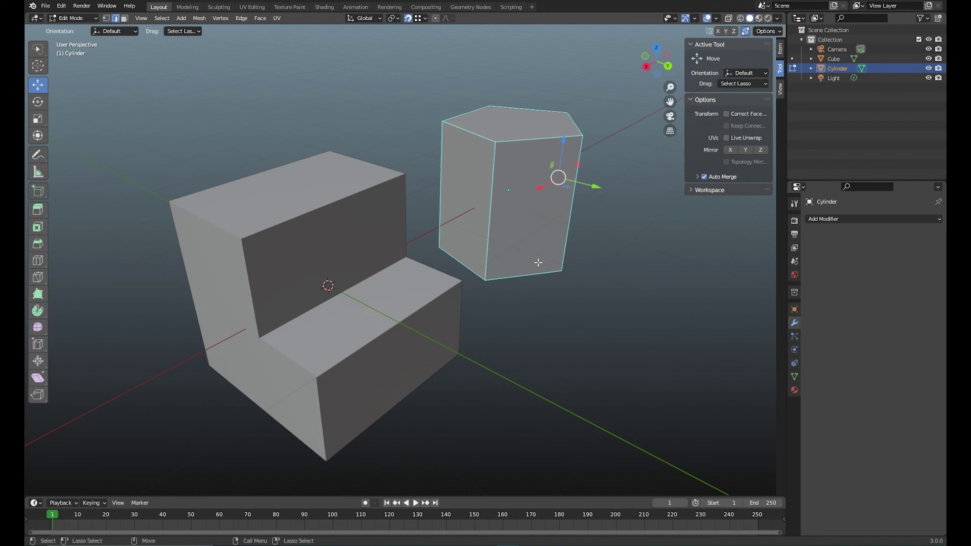
- Return to Object Mode, select the seat Cube, frame it and orbit around it
key(Tab)
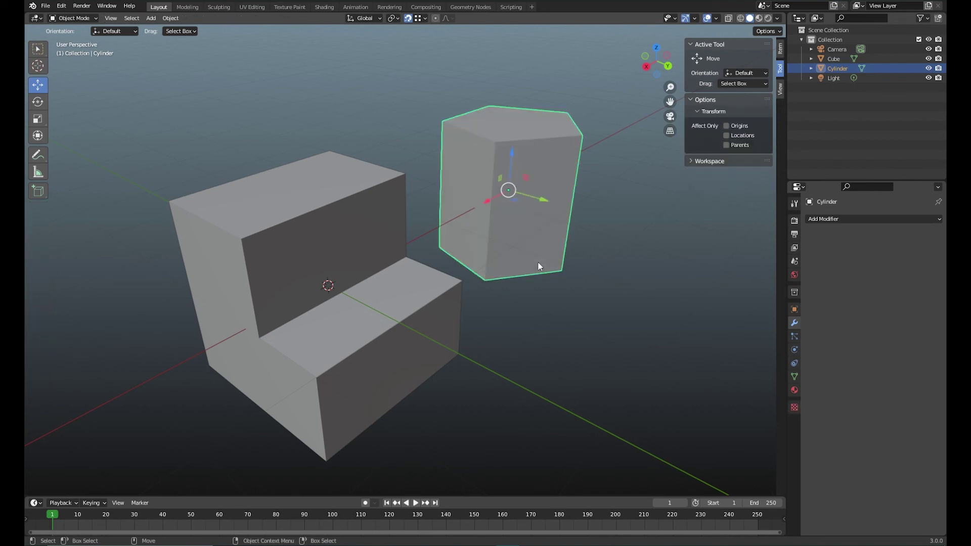
click(374, 318)
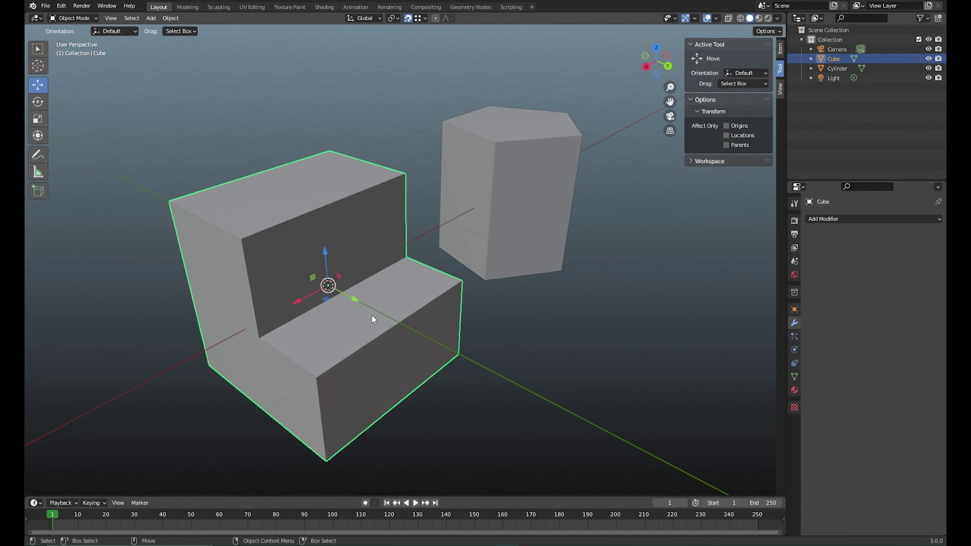
key(KP_Decimal)
scroll(371, 314, down, 4)
middle_drag(489, 309, 526, 335)
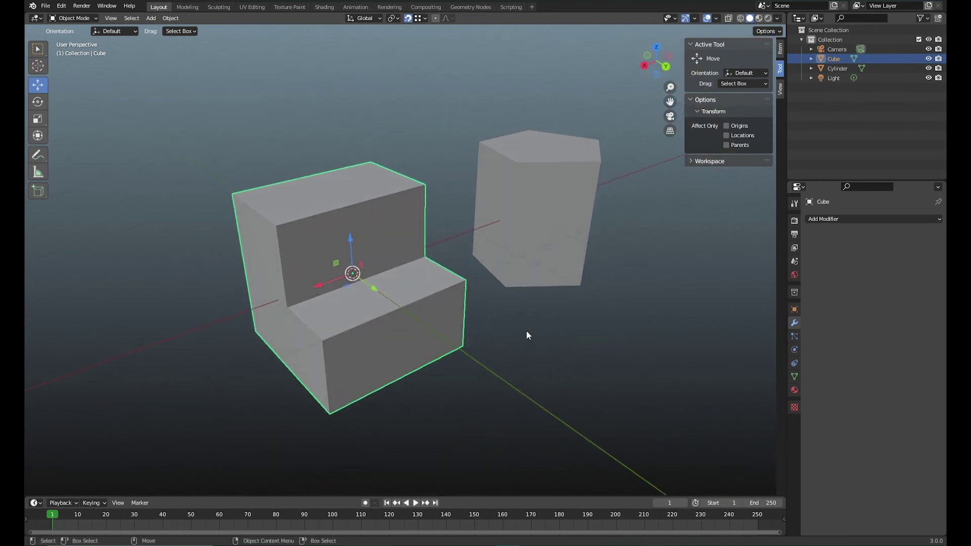